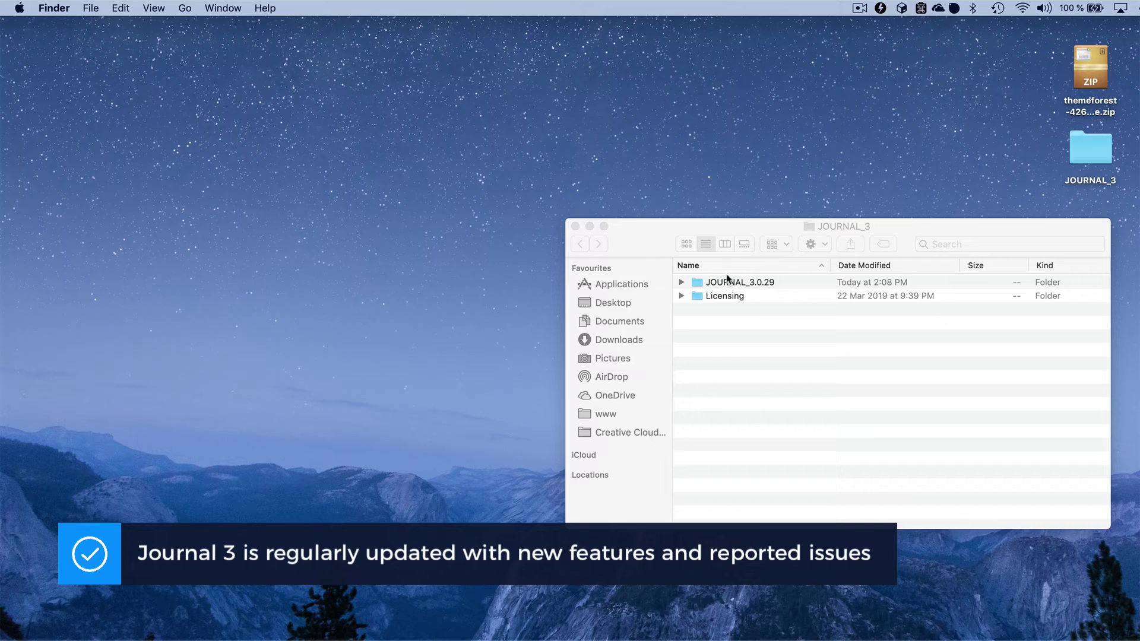
- Expand JOURNAL_3.0.29 and then OpenCart_3.x in Finder to show the admin, catalog, image and system folders
{"action": "left_click", "coordinate": [682, 283]}
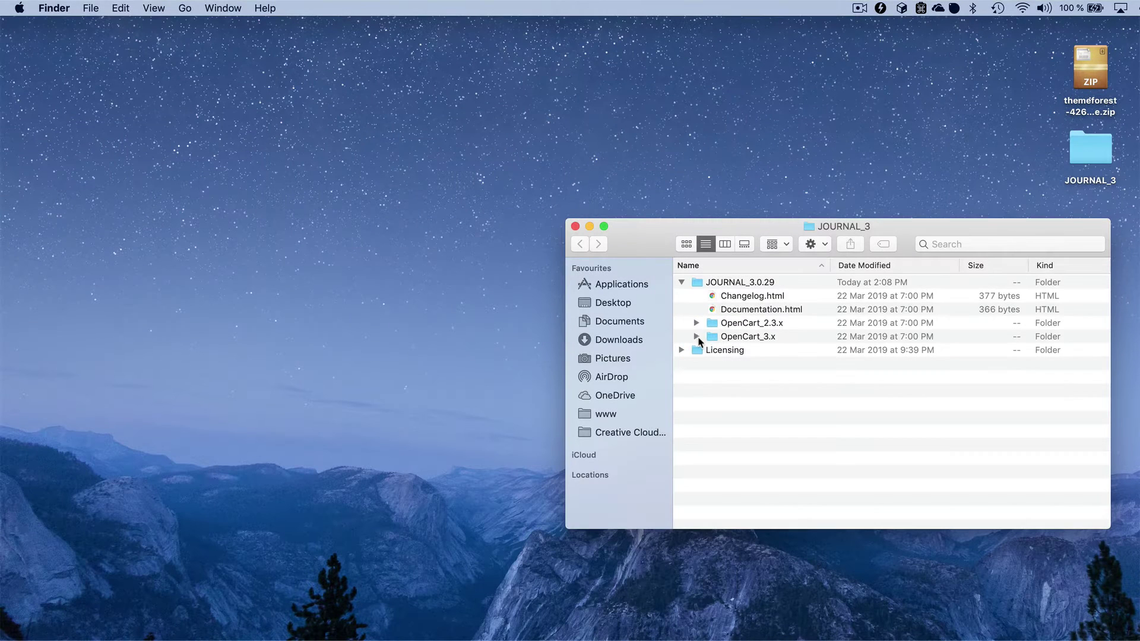
{"action": "left_click", "coordinate": [696, 337]}
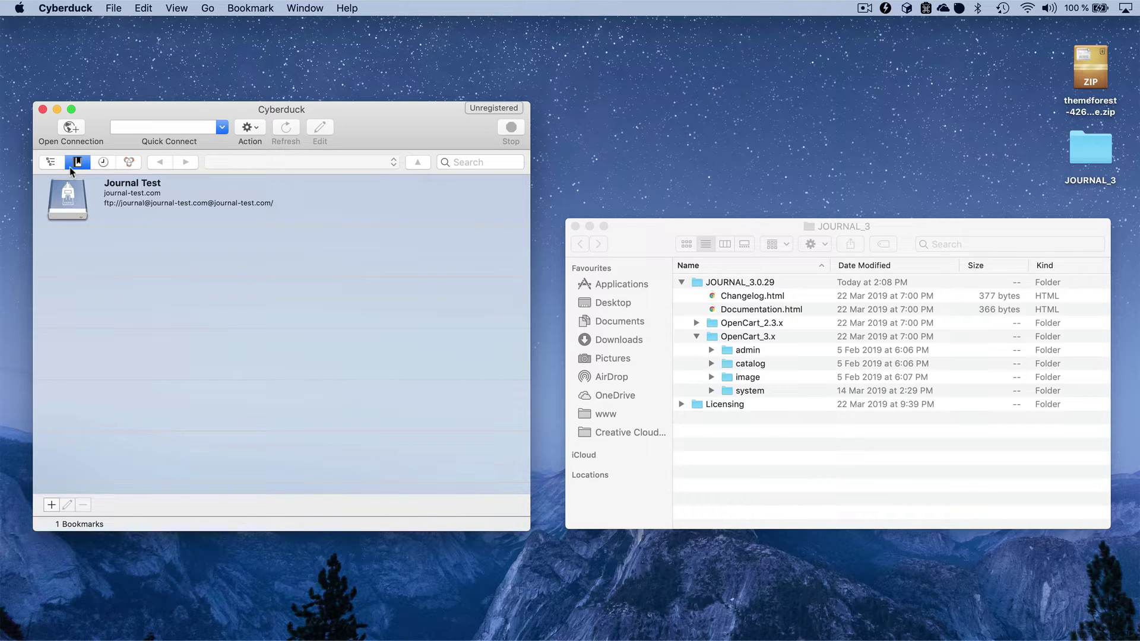
- Connect over FTP to journal-test.com using the saved Journal Test bookmark
{"action": "left_click", "coordinate": [70, 129]}
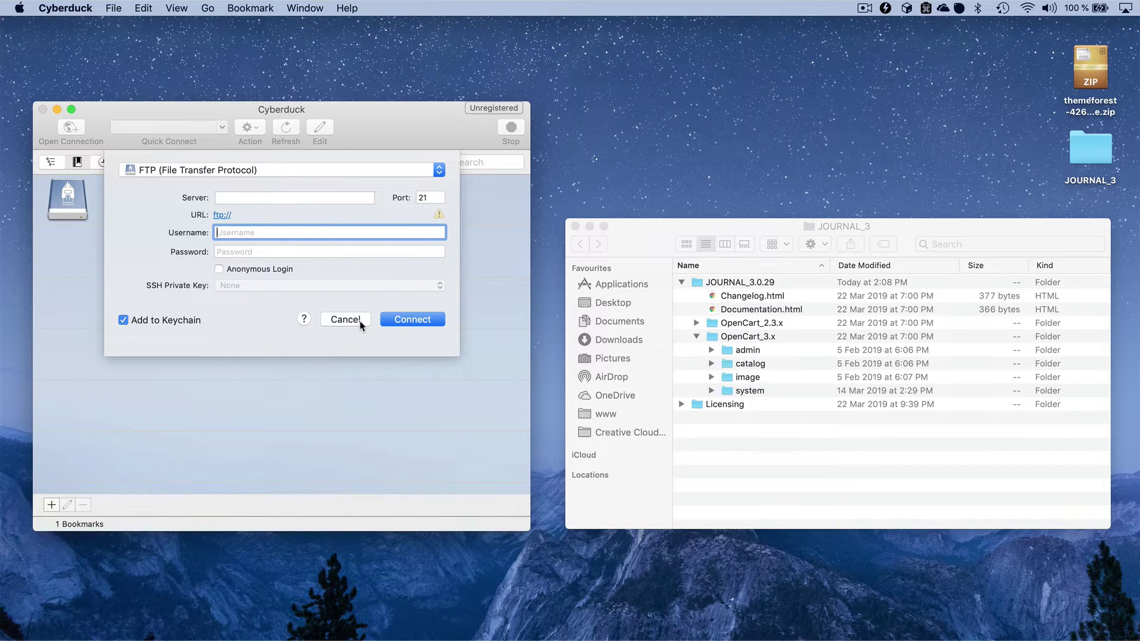
{"action": "left_click", "coordinate": [360, 321]}
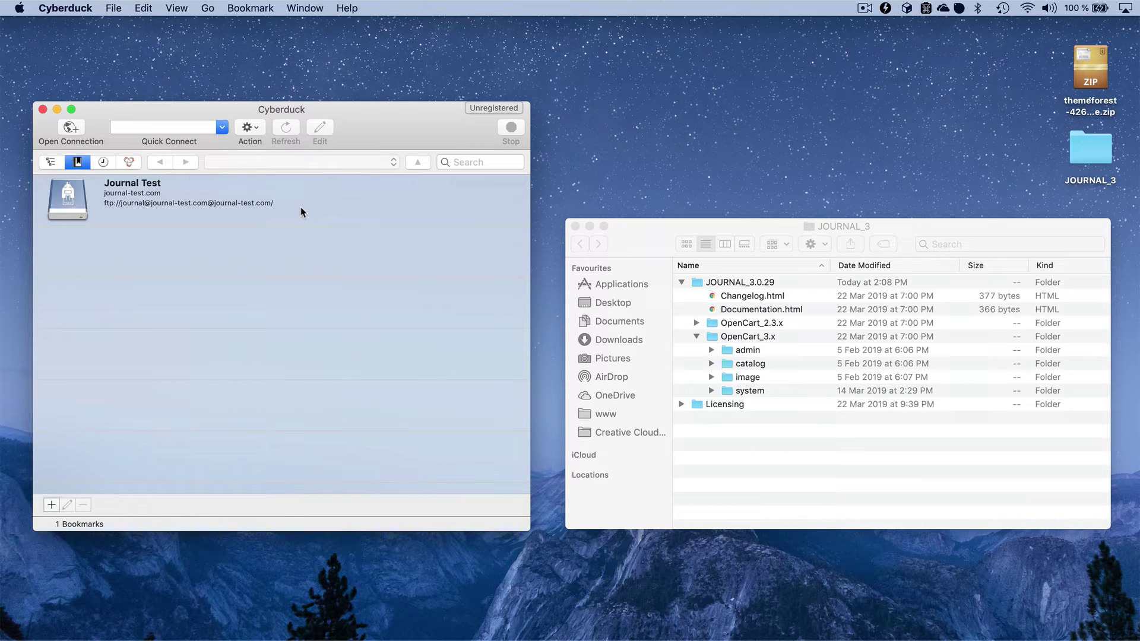
{"action": "double_click", "coordinate": [301, 209]}
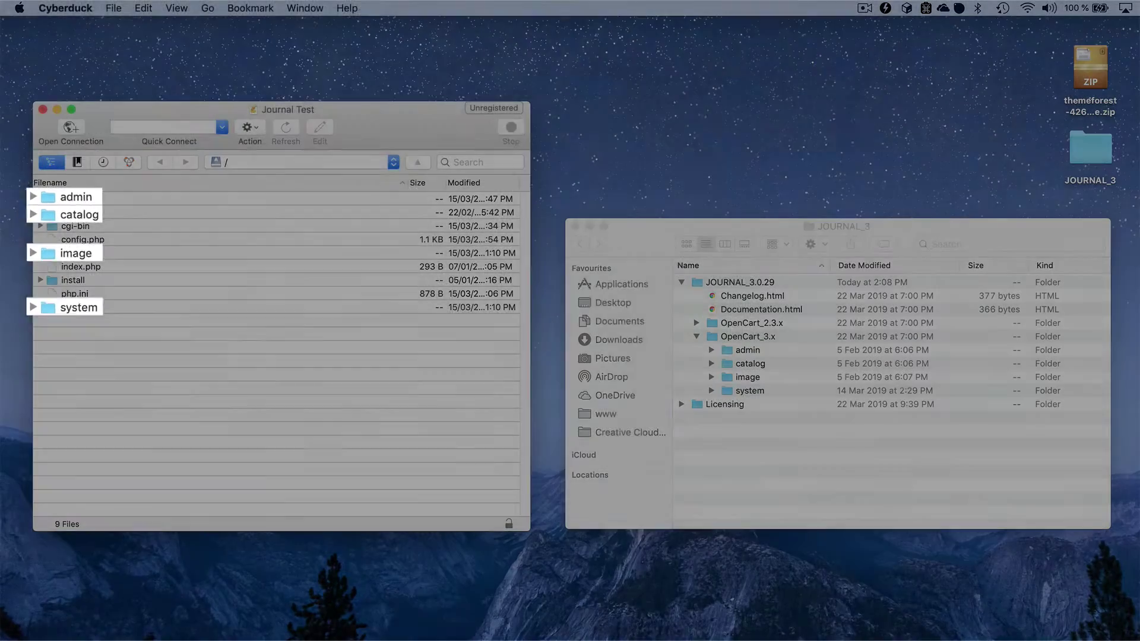
- Copy the admin, catalog, image and system folders to the server root, overwriting existing files
{"action": "left_click", "coordinate": [759, 418]}
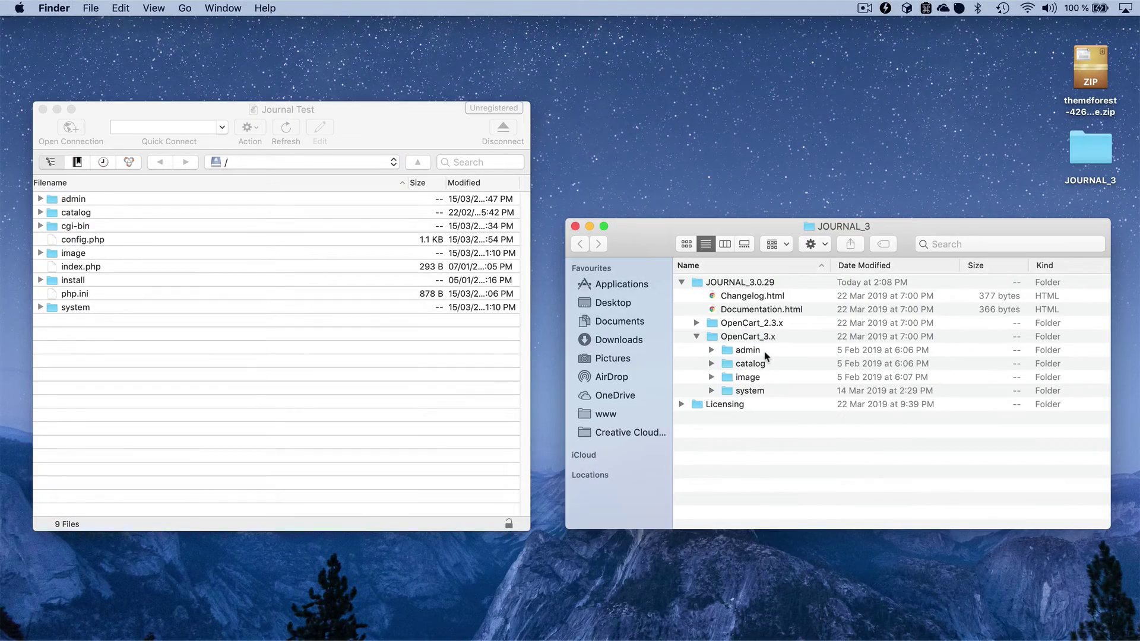
{"action": "left_click", "coordinate": [765, 351]}
{"action": "left_click", "coordinate": [764, 390], "text": "shift"}
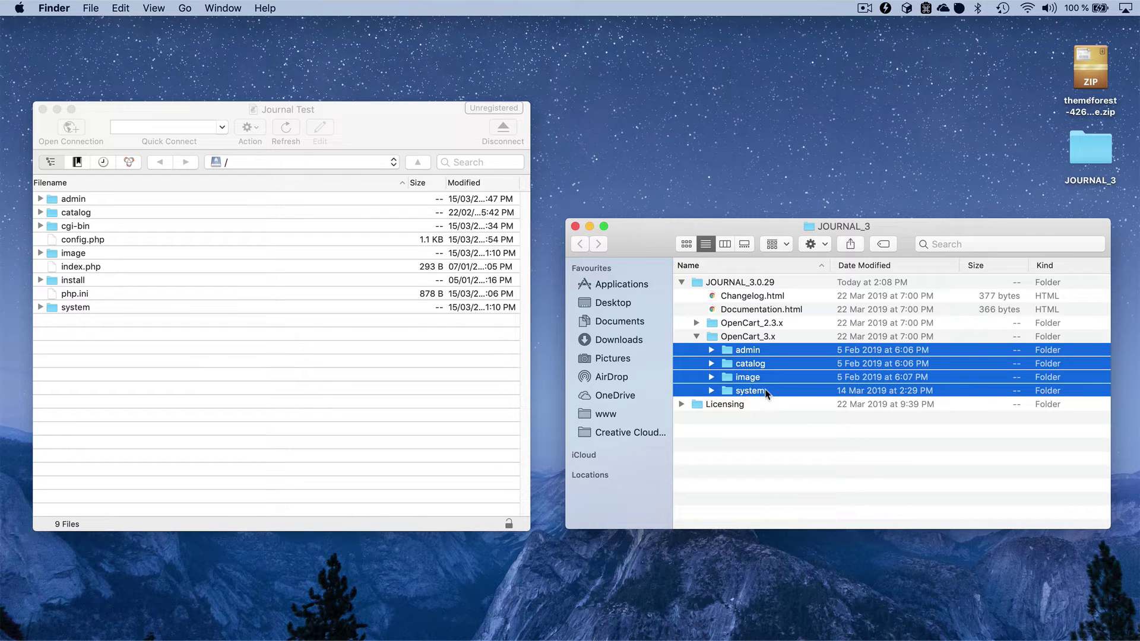
{"action": "left_click_drag", "start_coordinate": [750, 372], "coordinate": [344, 408]}
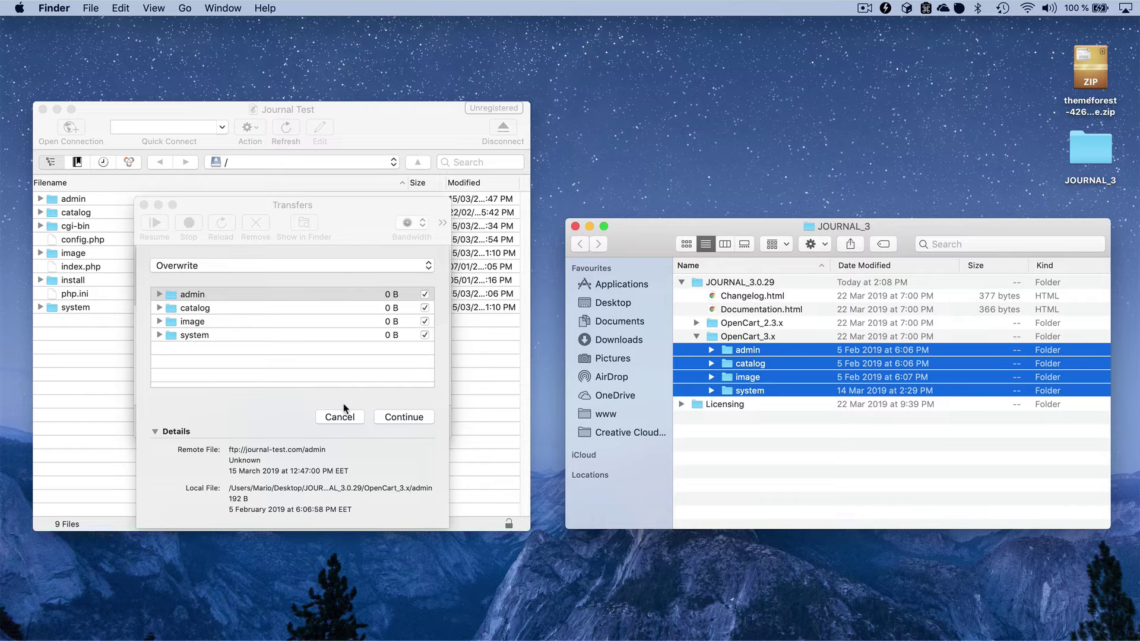
{"action": "left_click", "coordinate": [393, 417]}
{"action": "left_click", "coordinate": [393, 417]}
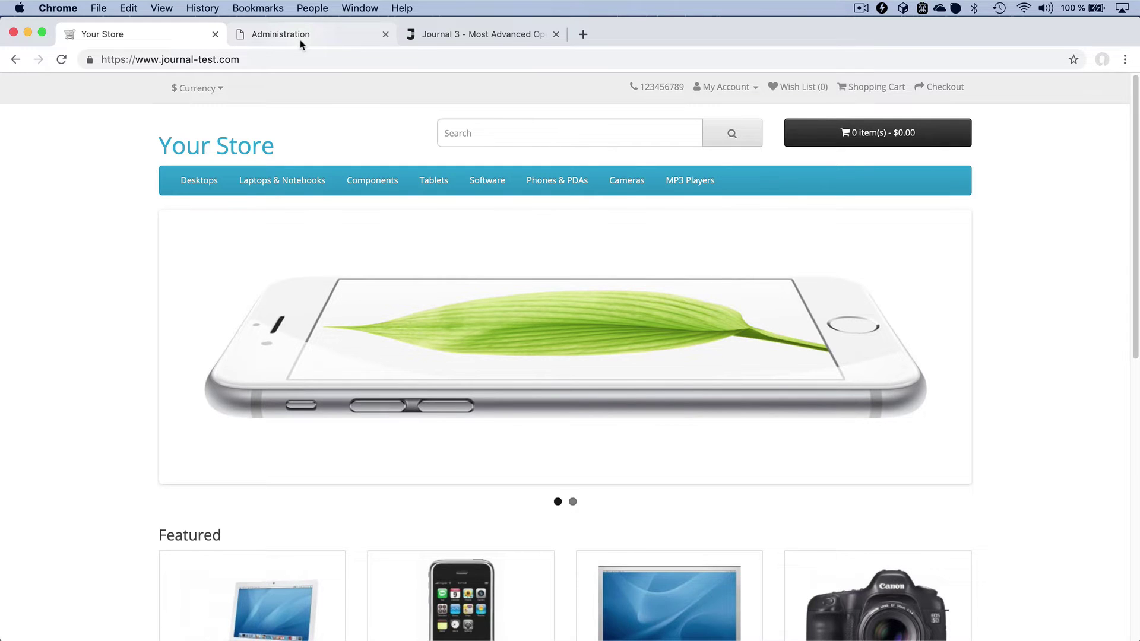
- Log in to the journal-test.com admin using the pre-filled credentials
{"action": "left_click", "coordinate": [301, 38]}
{"action": "left_click", "coordinate": [716, 355]}
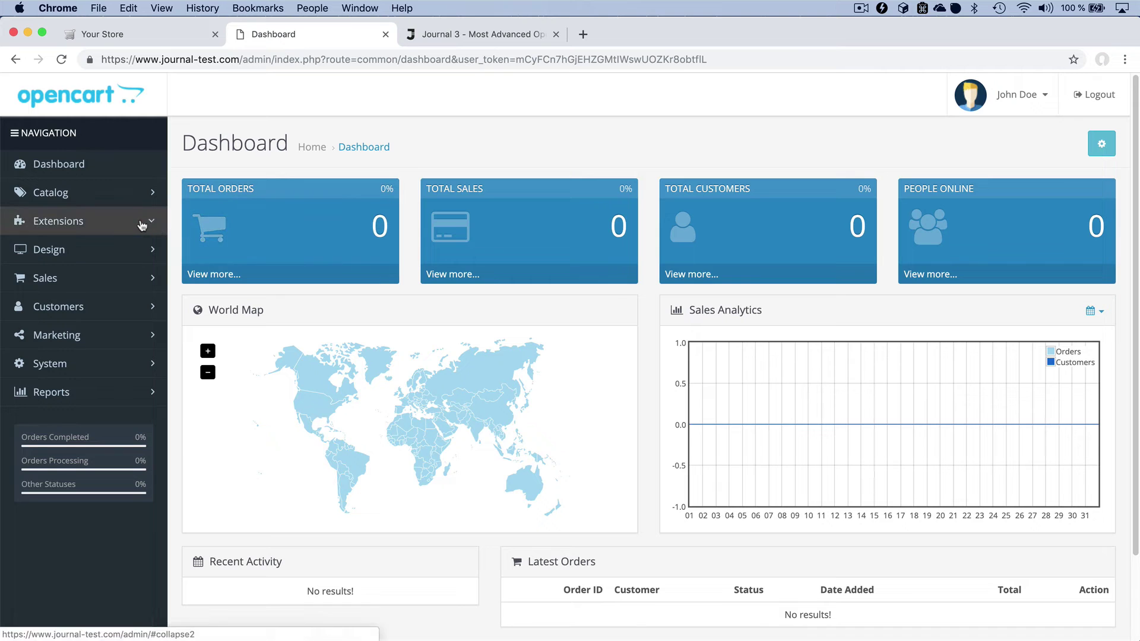
- Refresh the modification cache under Extensions > Modifications
{"action": "left_click", "coordinate": [142, 223]}
{"action": "left_click", "coordinate": [113, 332]}
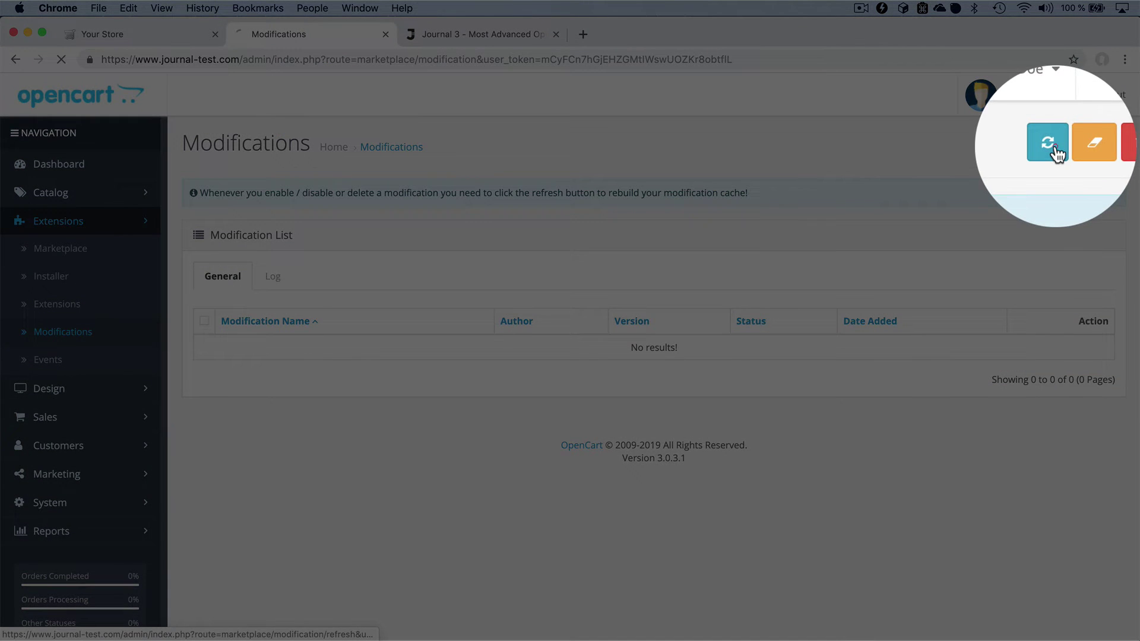
{"action": "left_click", "coordinate": [1049, 144]}
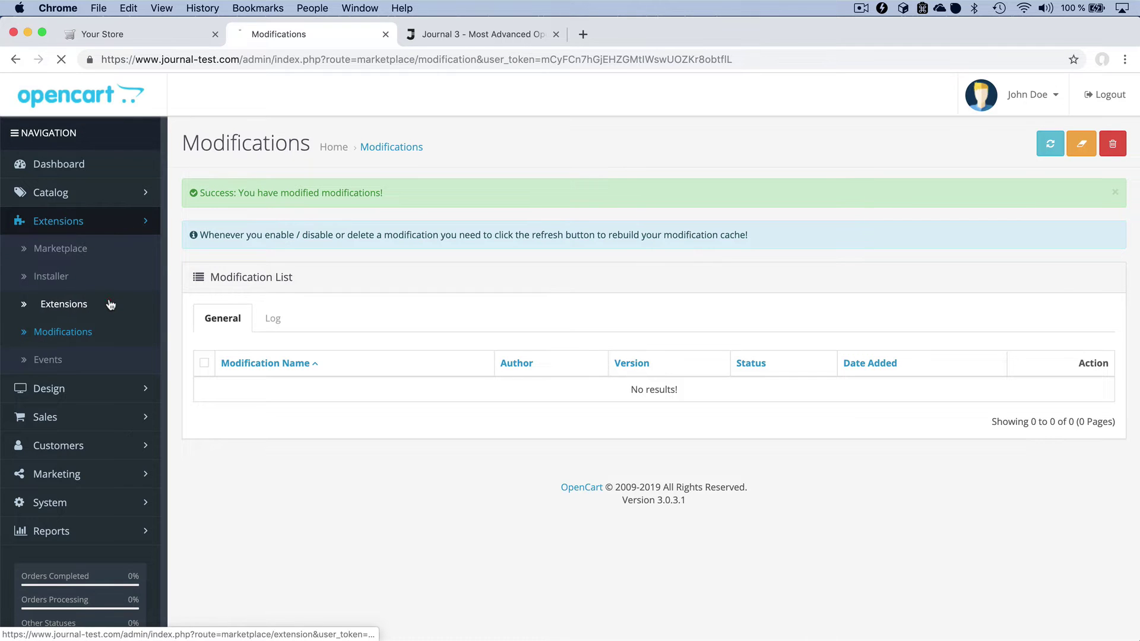
- Install the Journal Theme from the Themes extension list
{"action": "left_click", "coordinate": [63, 303]}
{"action": "left_click", "coordinate": [285, 291]}
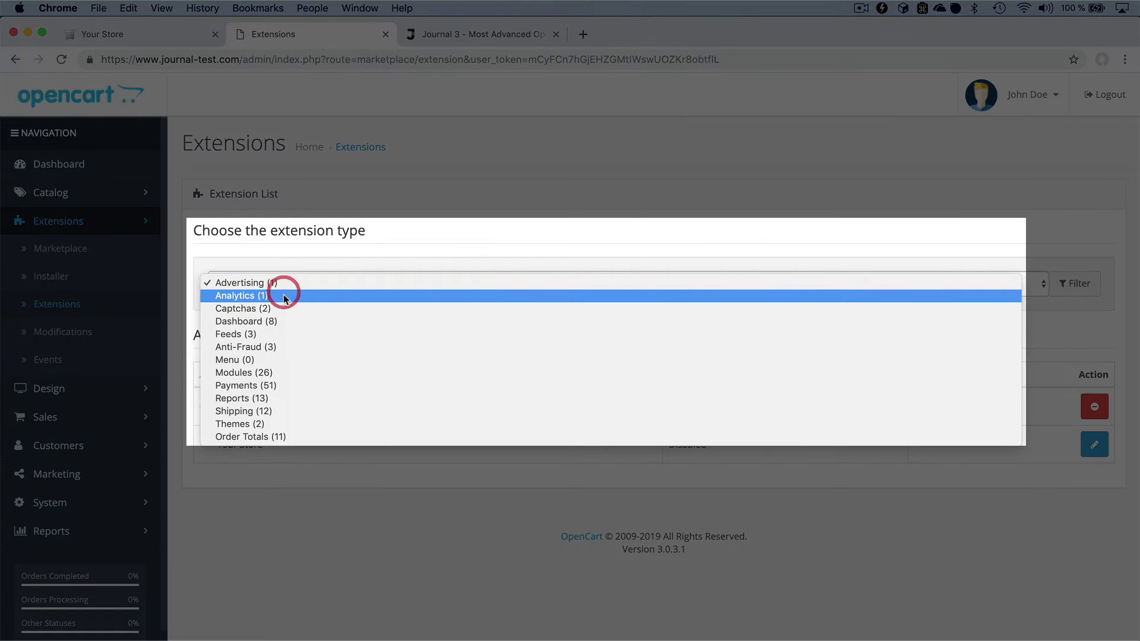
{"action": "left_click", "coordinate": [277, 423]}
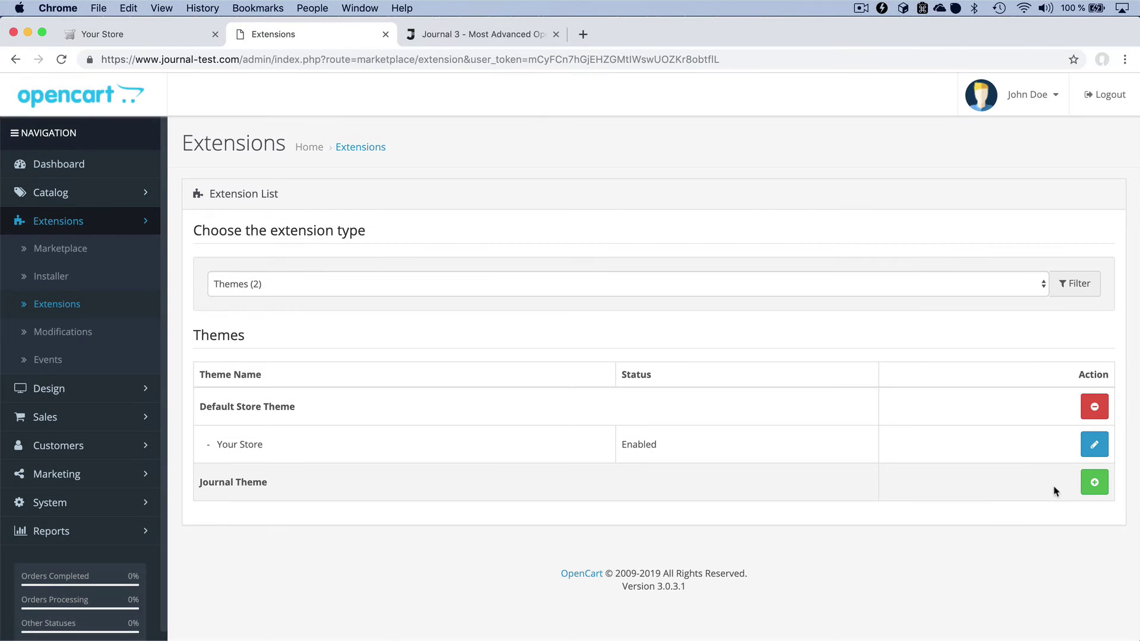
{"action": "left_click", "coordinate": [1090, 488]}
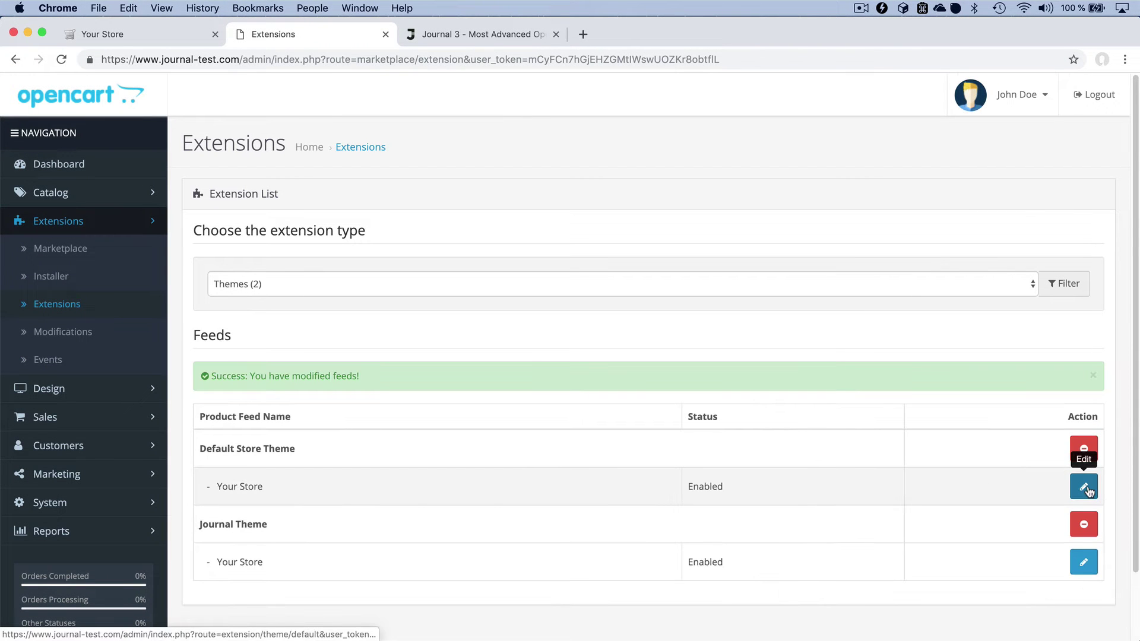
- Set the Your Store theme to Journal Theme in System > Settings and save
{"action": "left_click", "coordinate": [147, 503]}
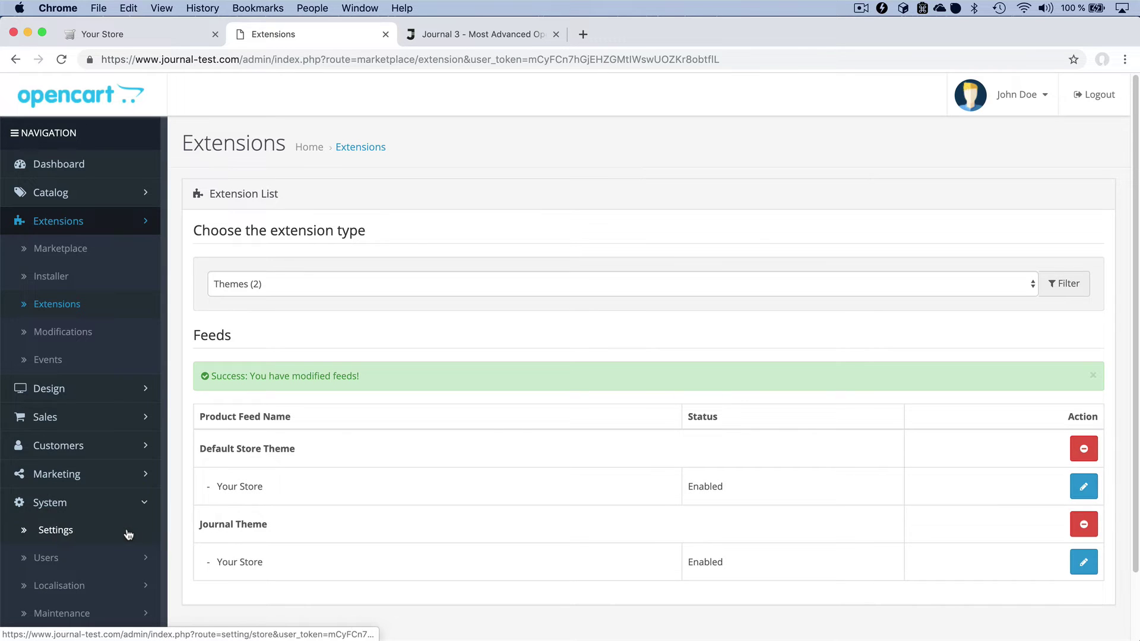
{"action": "left_click", "coordinate": [127, 531]}
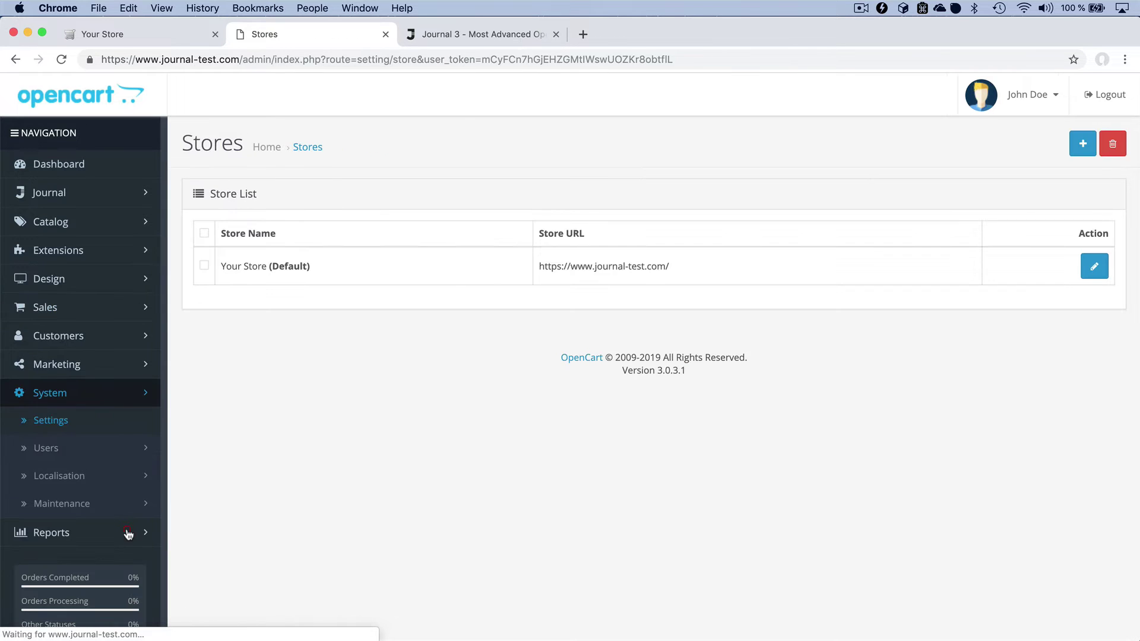
{"action": "left_click", "coordinate": [1093, 264]}
{"action": "scroll", "coordinate": [1096, 279], "scroll_direction": "down", "scroll_amount": 3}
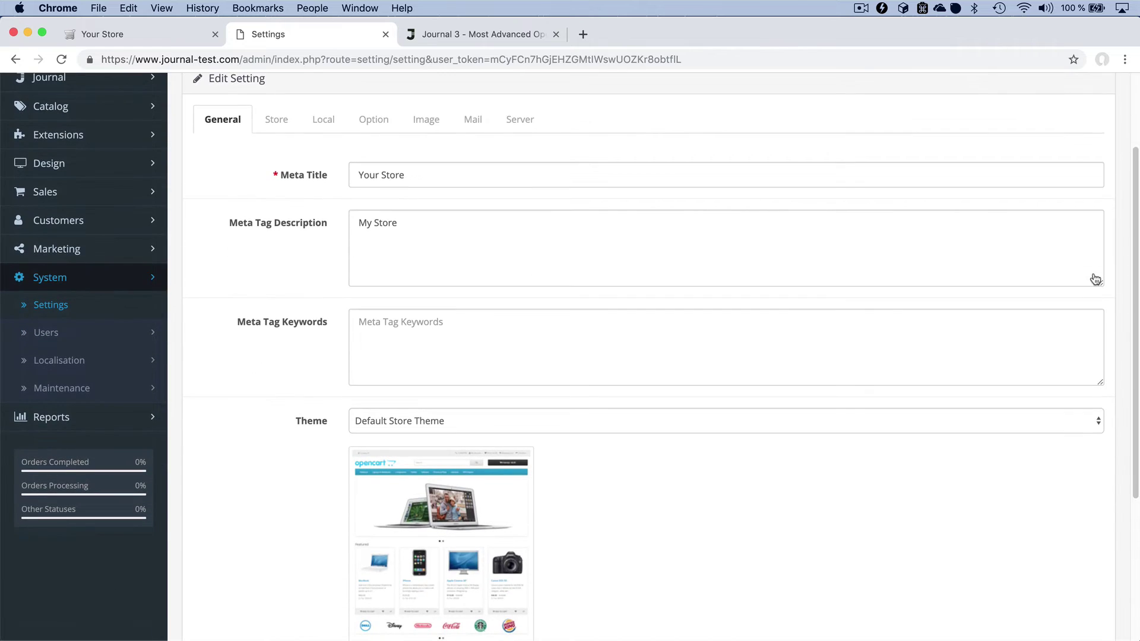
{"action": "left_click", "coordinate": [693, 423]}
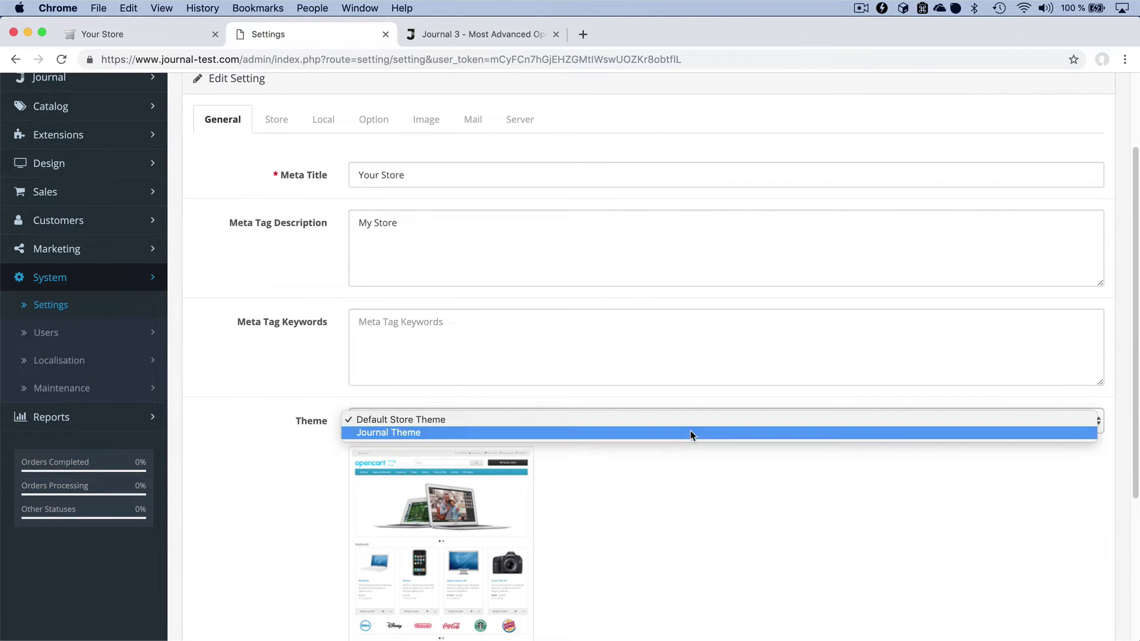
{"action": "left_click", "coordinate": [692, 434]}
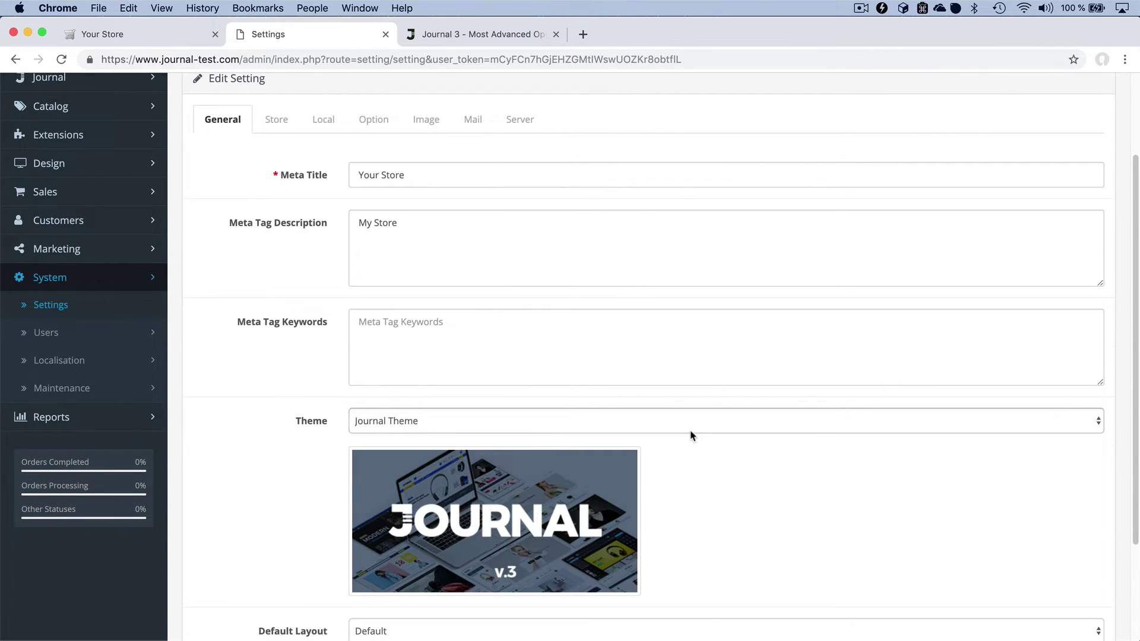
{"action": "scroll", "coordinate": [691, 435], "scroll_direction": "up", "scroll_amount": 3}
{"action": "left_click", "coordinate": [1073, 142]}
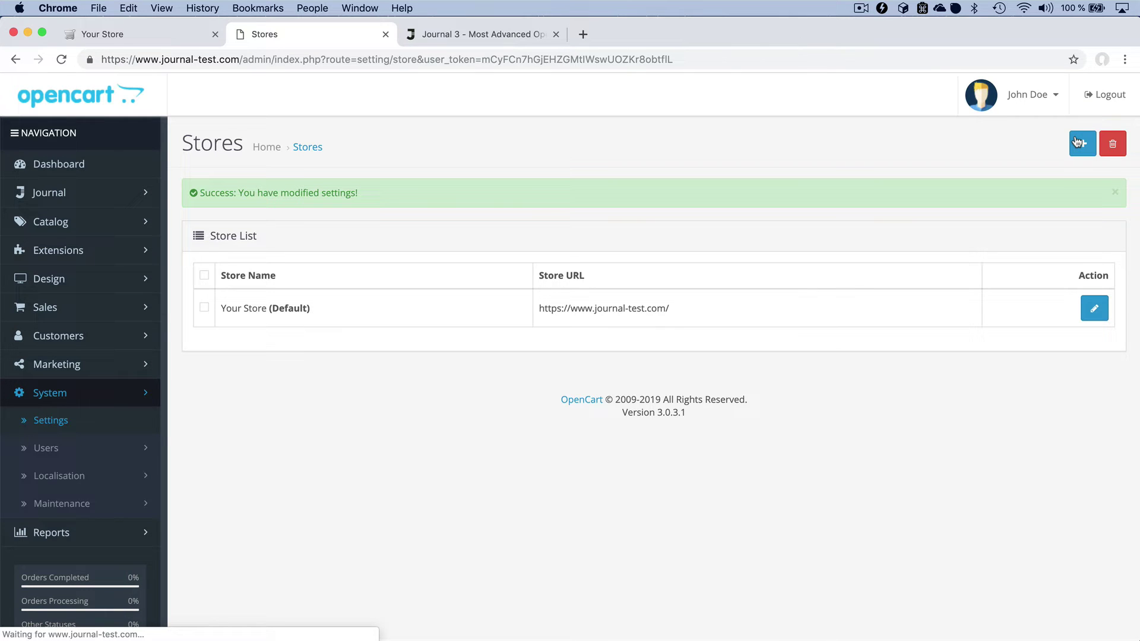
- Open the Your Store storefront in a new tab, then go to the Journal 3 demo store tab
{"action": "left_click", "coordinate": [1026, 98]}
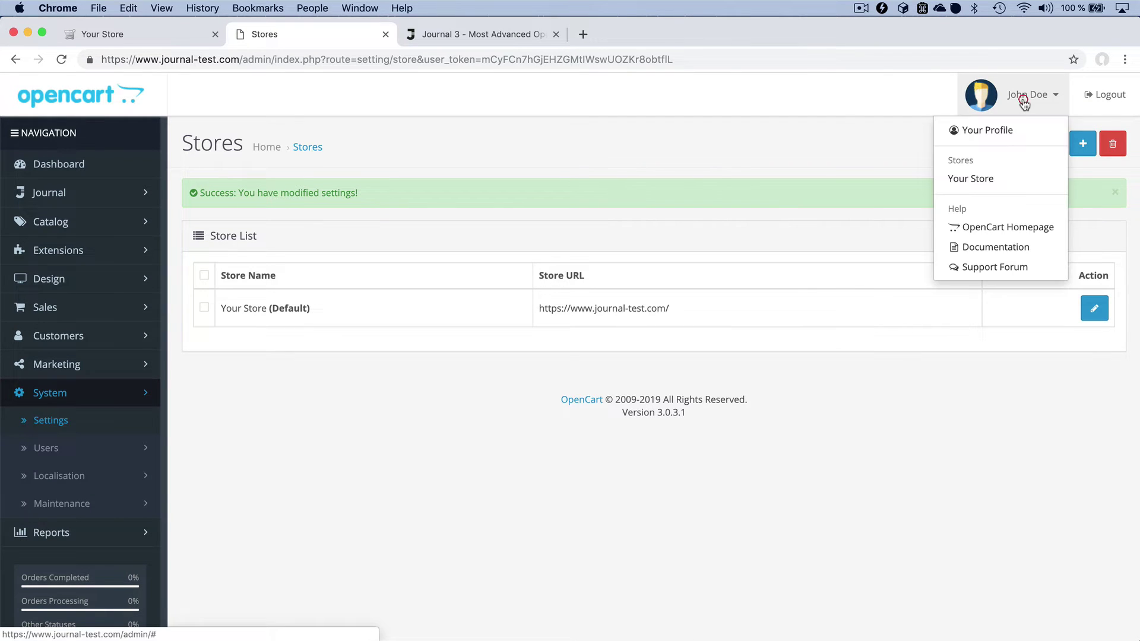
{"action": "left_click", "coordinate": [998, 174]}
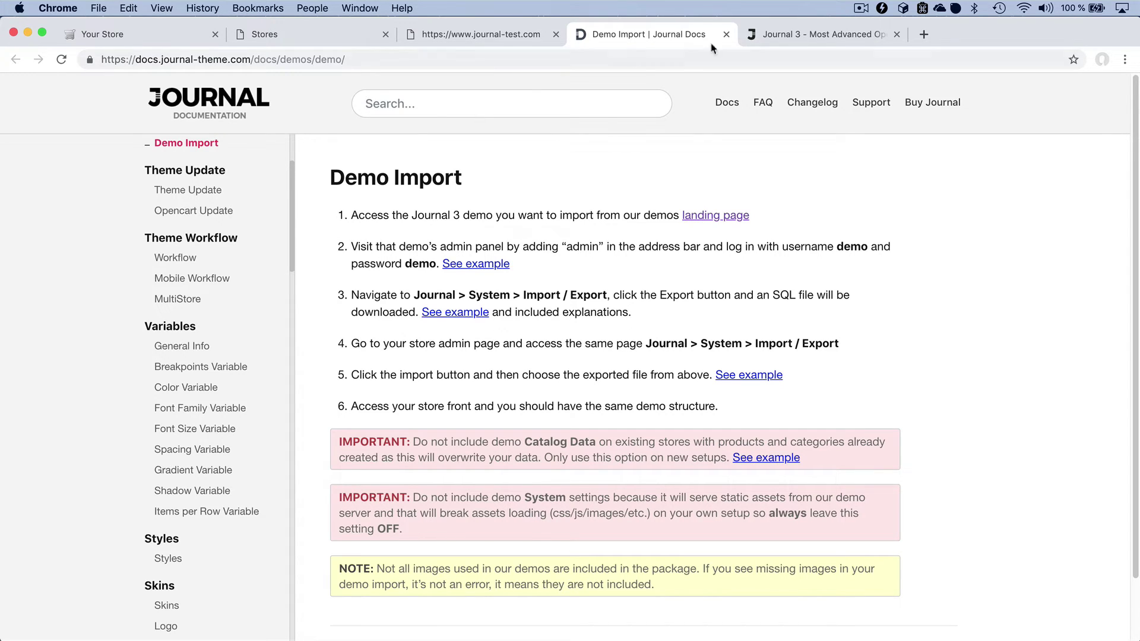
{"action": "left_click", "coordinate": [810, 45]}
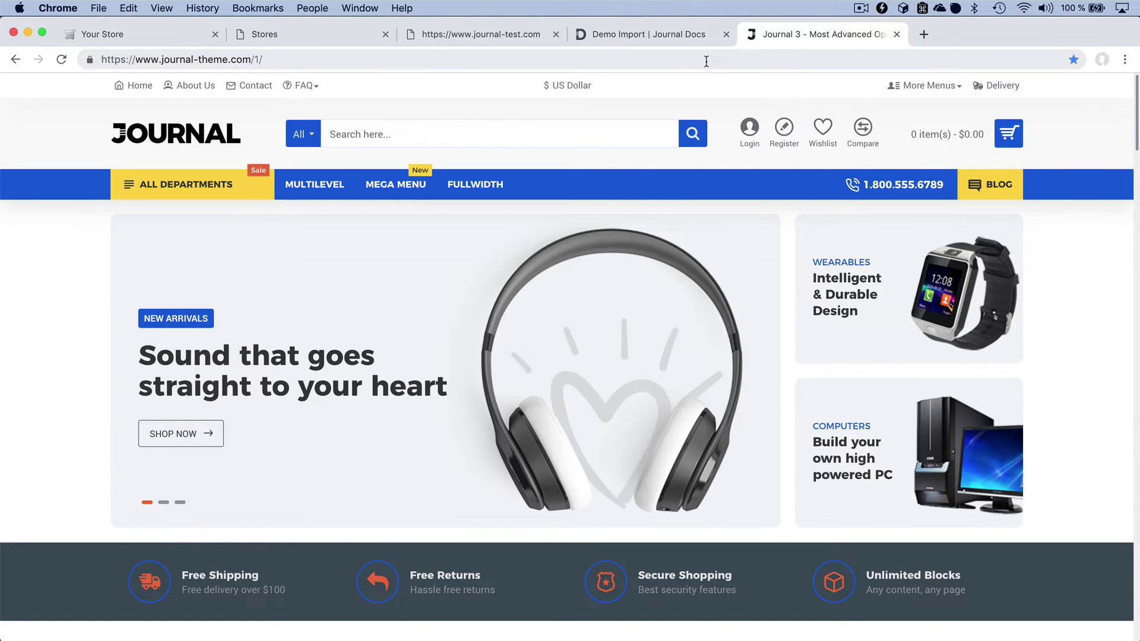
- Append 'admin' to the journal-theme.com/1/ address to load the demo's admin login page
{"action": "left_click", "coordinate": [706, 61]}
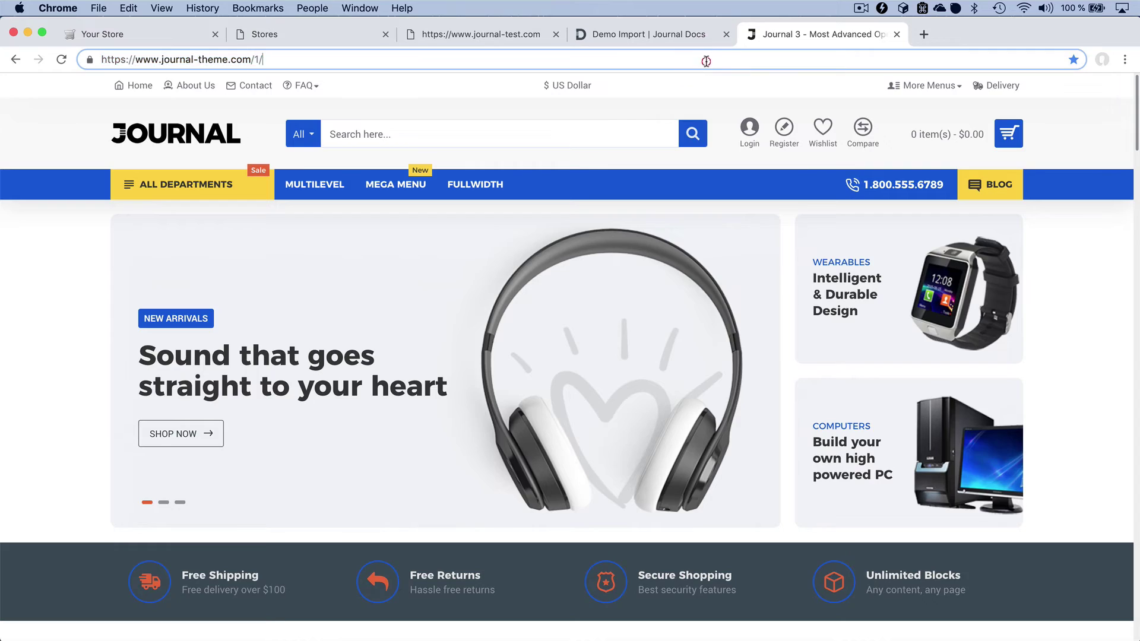
{"action": "type", "text": "admin"}
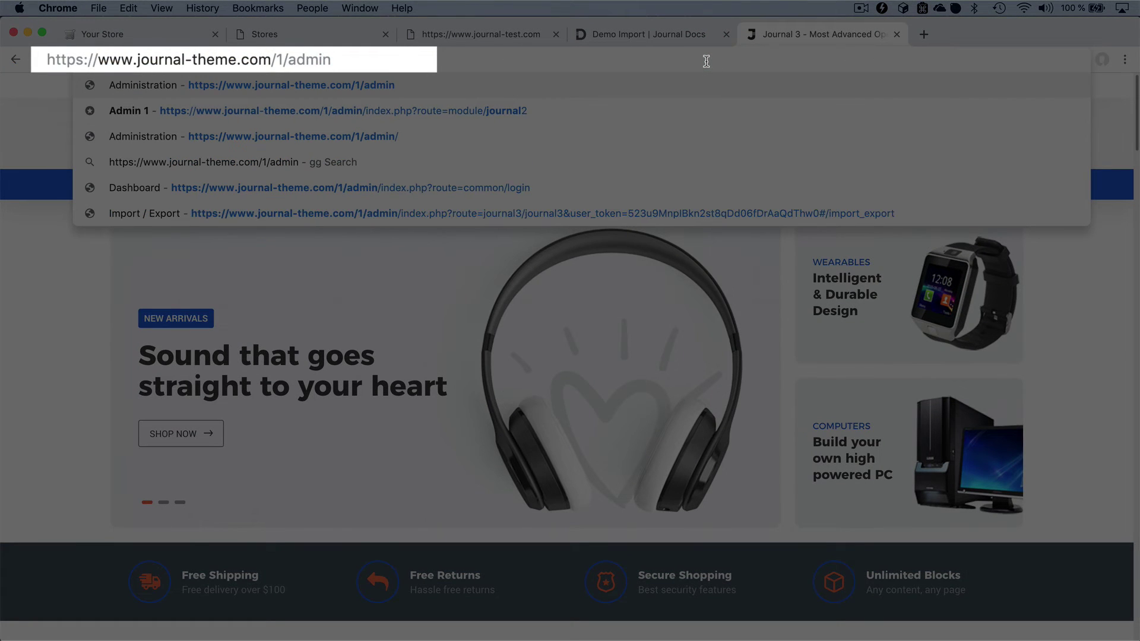
{"action": "key", "text": "Return"}
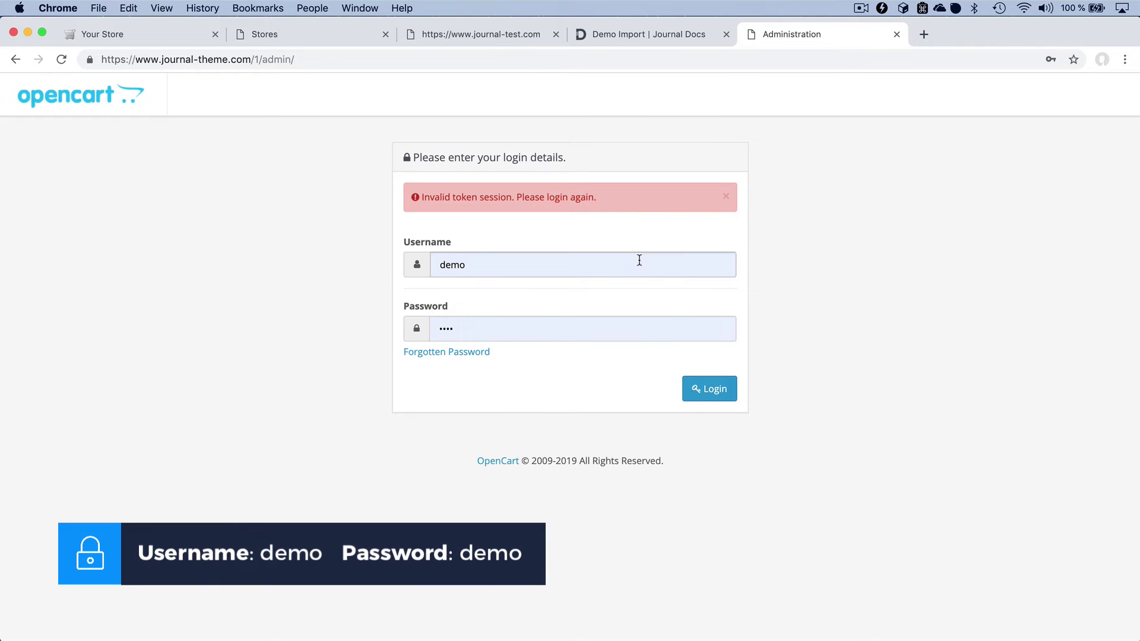
- Log in to the demo admin and go to Journal > System > Import / Export
{"action": "left_click", "coordinate": [715, 390]}
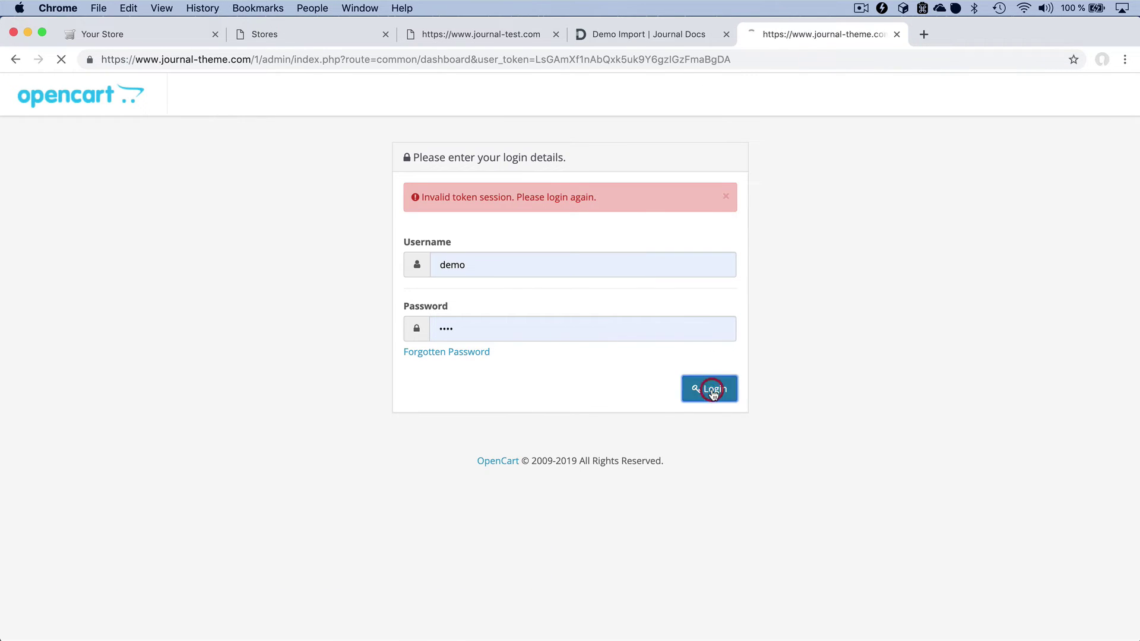
{"action": "left_click", "coordinate": [133, 195]}
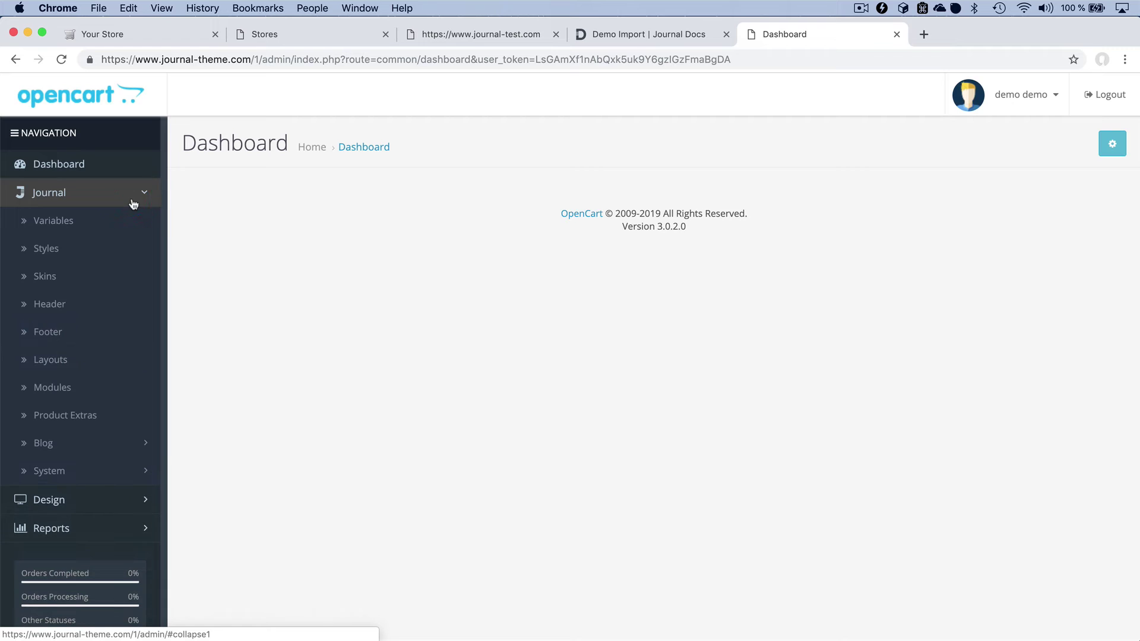
{"action": "left_click", "coordinate": [104, 471]}
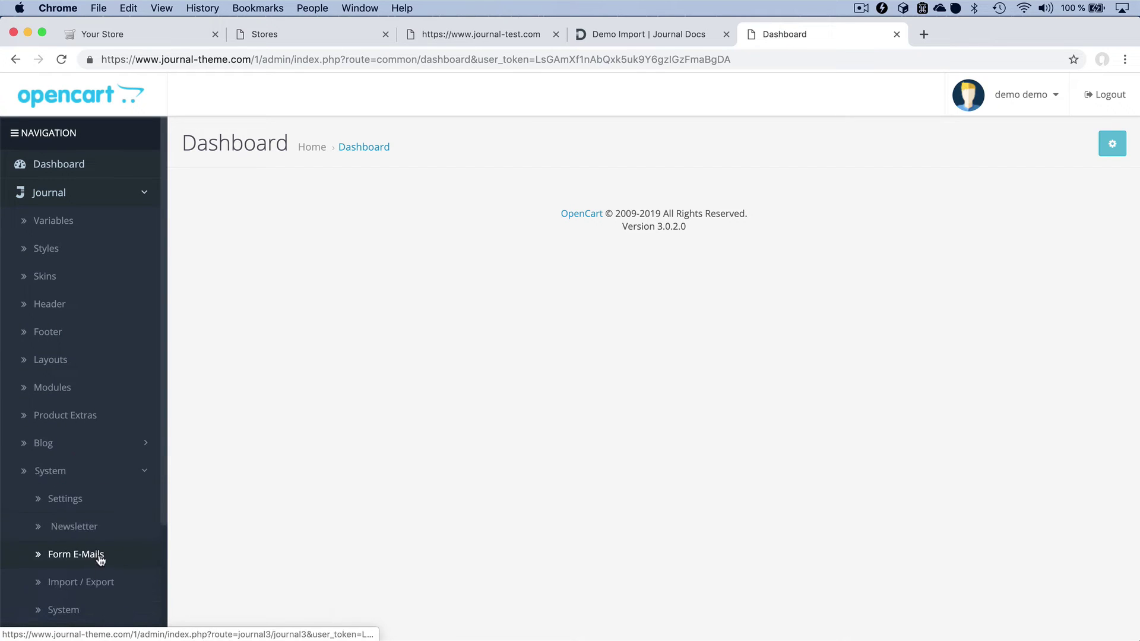
{"action": "left_click", "coordinate": [100, 593]}
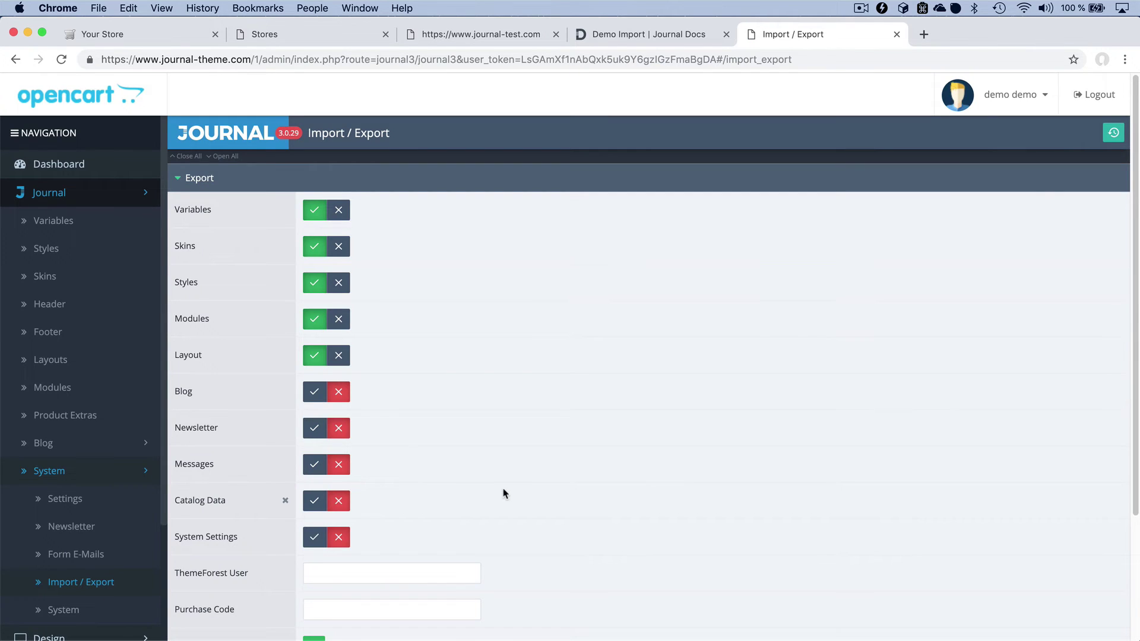
{"action": "scroll", "coordinate": [504, 494], "scroll_direction": "down", "scroll_amount": 3}
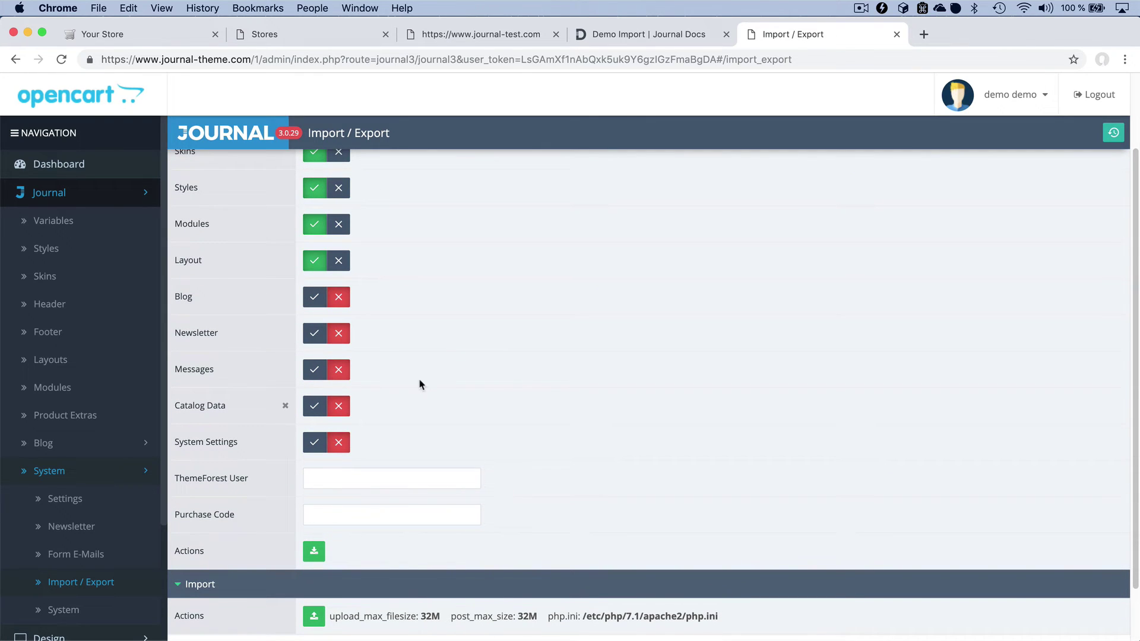
- Turn on Blog, enter the ThemeForest username and purchase code, and export to an .sql file
{"action": "left_click", "coordinate": [315, 297]}
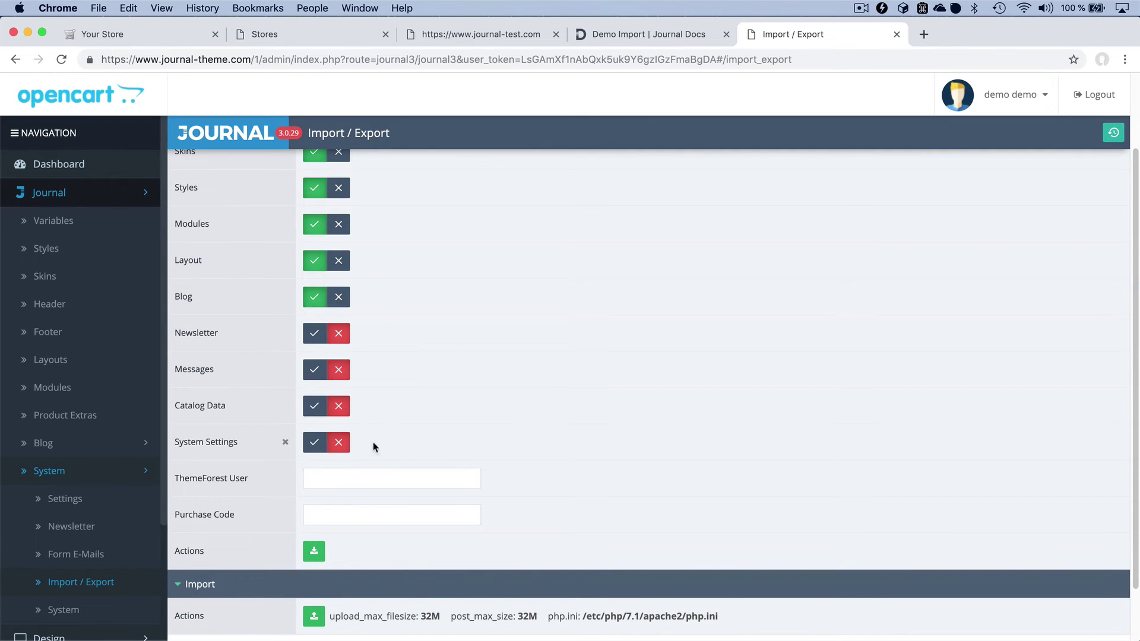
{"action": "left_click", "coordinate": [366, 473]}
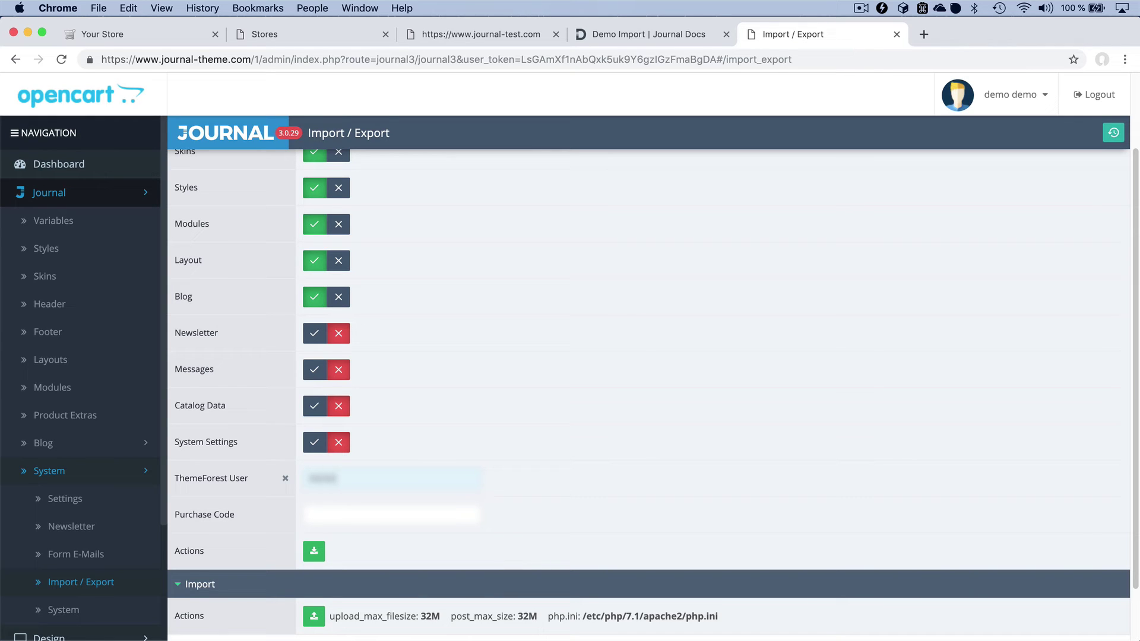
{"action": "left_click", "coordinate": [395, 515]}
{"action": "key", "text": "super+v"}
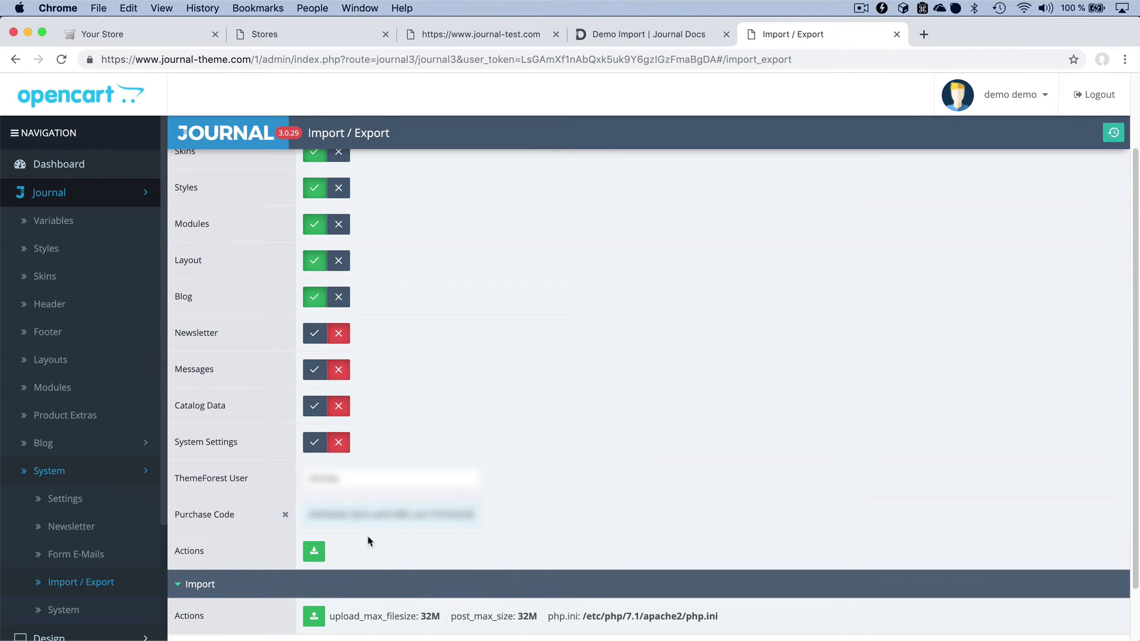
{"action": "left_click", "coordinate": [316, 553]}
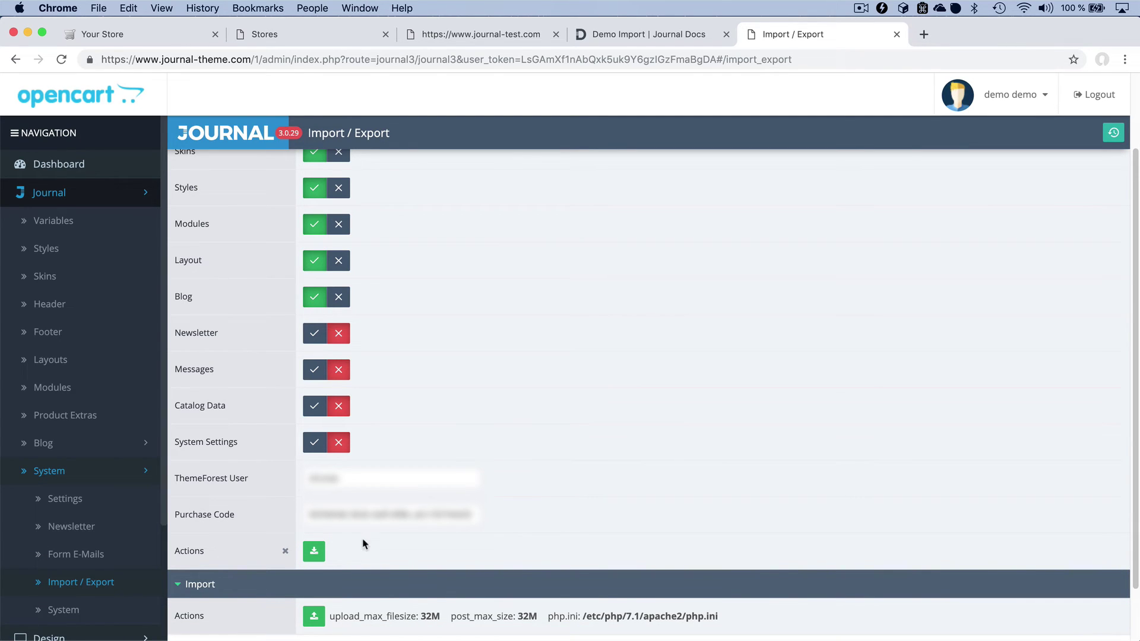
- Import 2019-03-26_09-18-44.sql through your own store's Journal > System > Import / Export page
{"action": "left_click", "coordinate": [351, 37]}
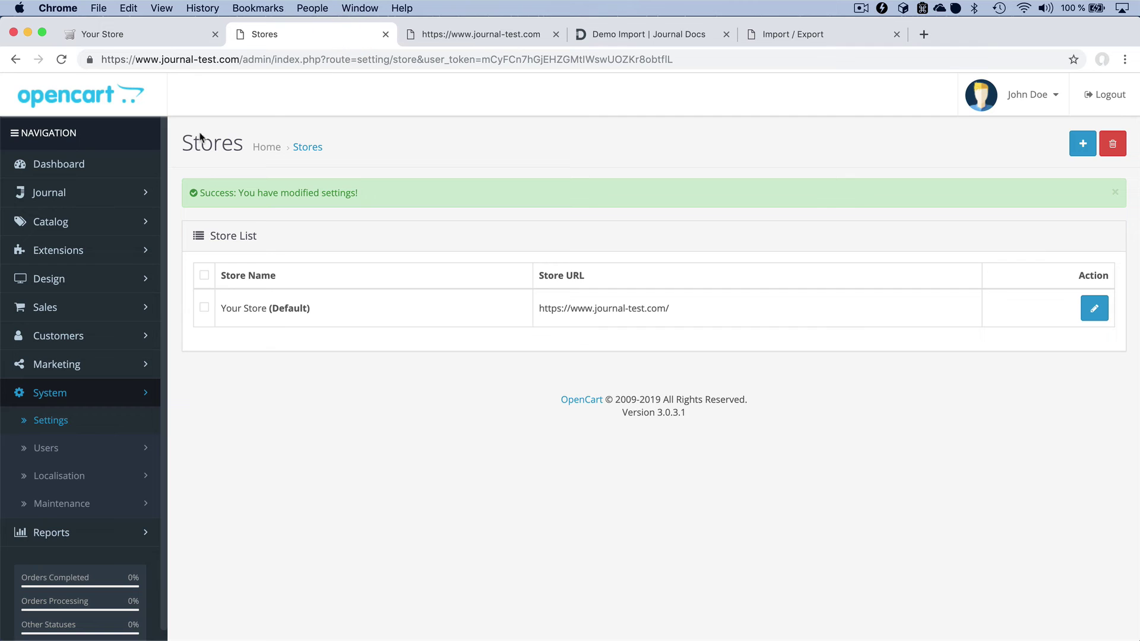
{"action": "left_click", "coordinate": [102, 191]}
{"action": "left_click", "coordinate": [70, 467]}
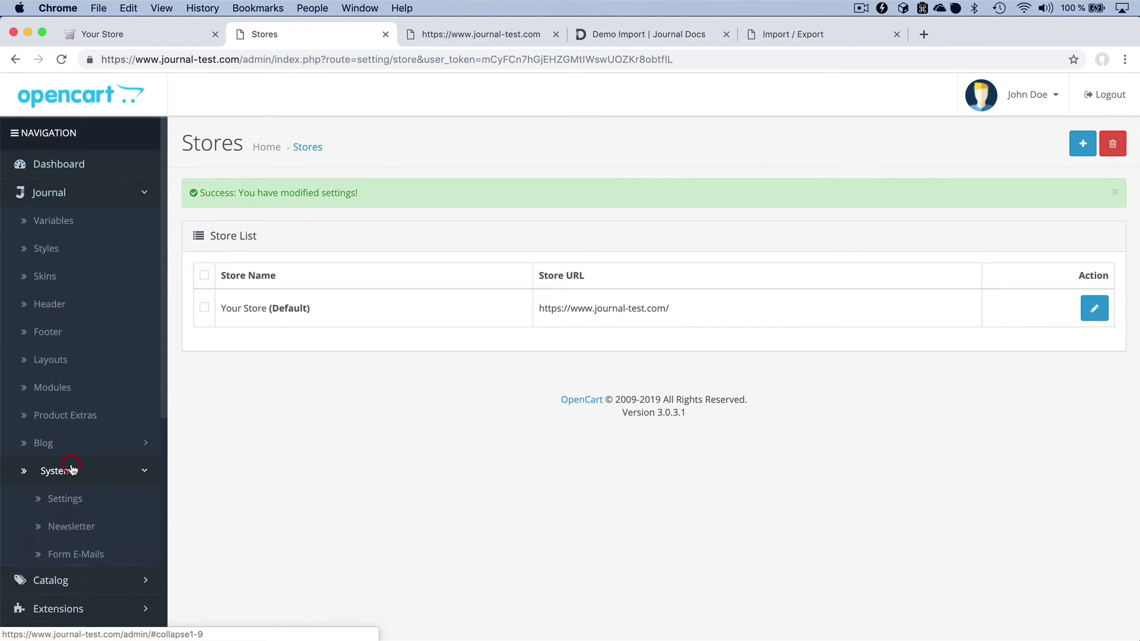
{"action": "left_click", "coordinate": [83, 592]}
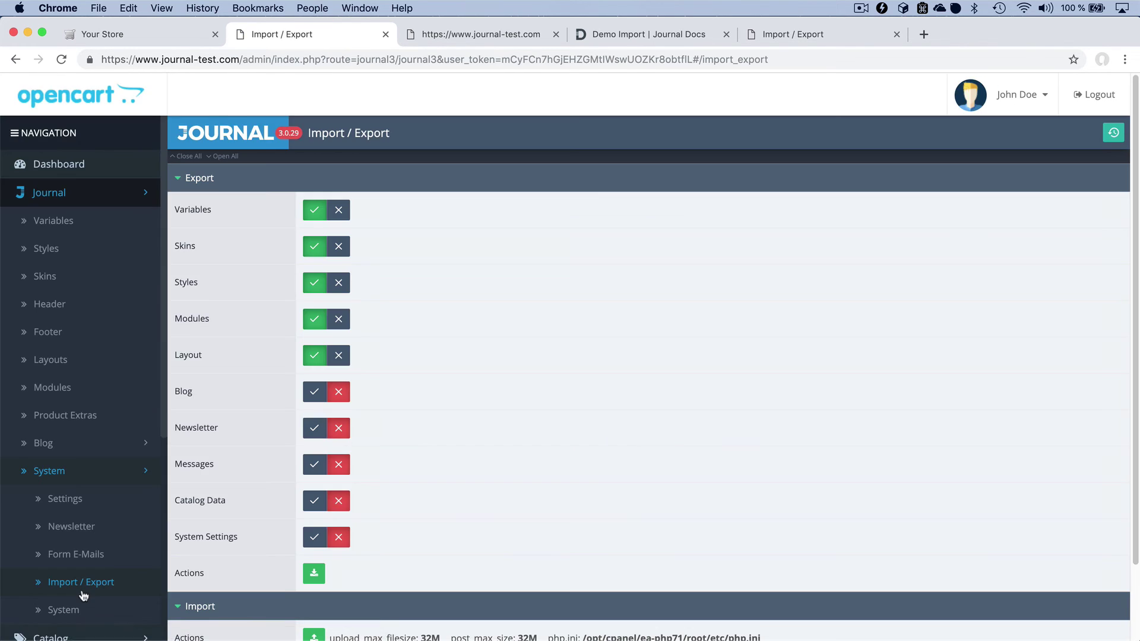
{"action": "scroll", "coordinate": [289, 472], "scroll_direction": "down", "scroll_amount": 3}
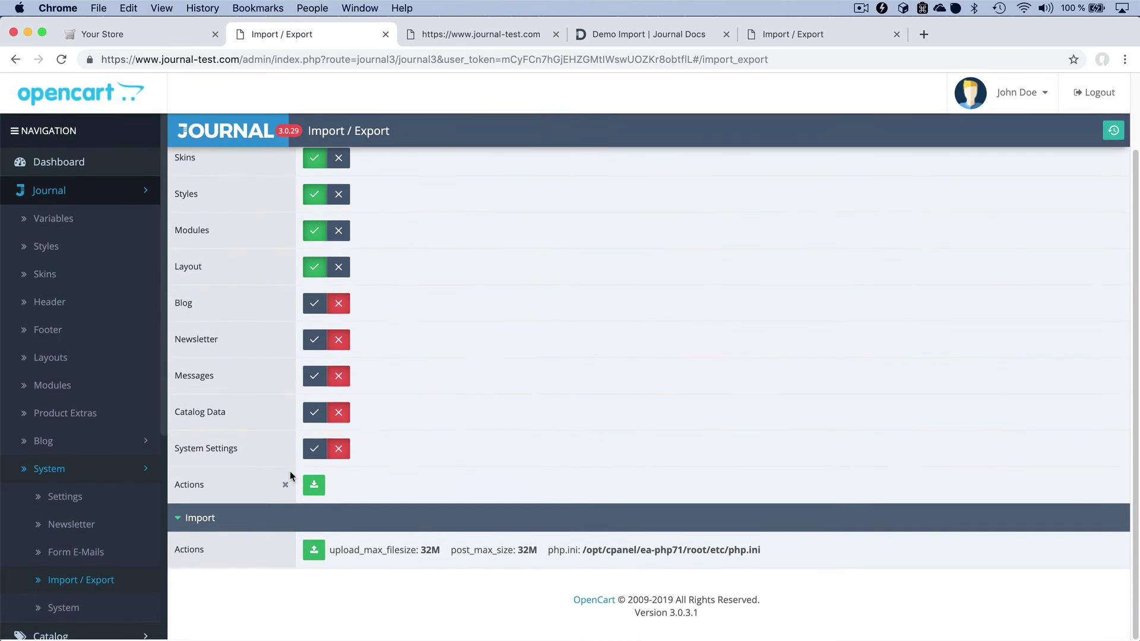
{"action": "left_click", "coordinate": [314, 552]}
{"action": "double_click", "coordinate": [387, 128]}
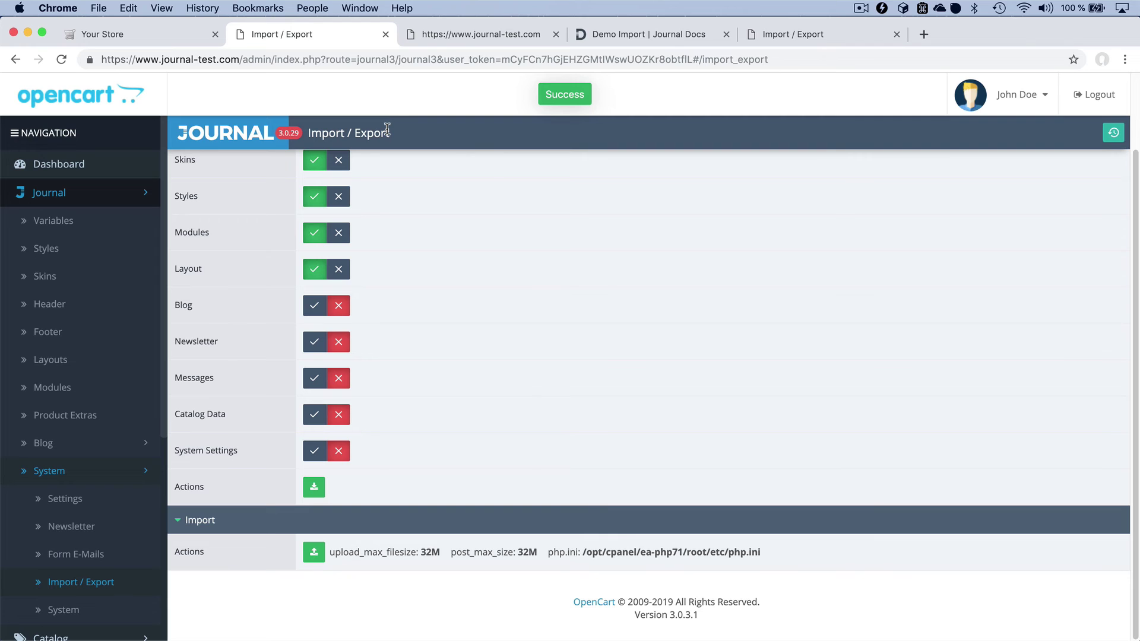
- Reload journal-test.com's homepage to check the imported Journal demo layout, then return to the demo's Import / Export page
{"action": "left_click", "coordinate": [460, 37]}
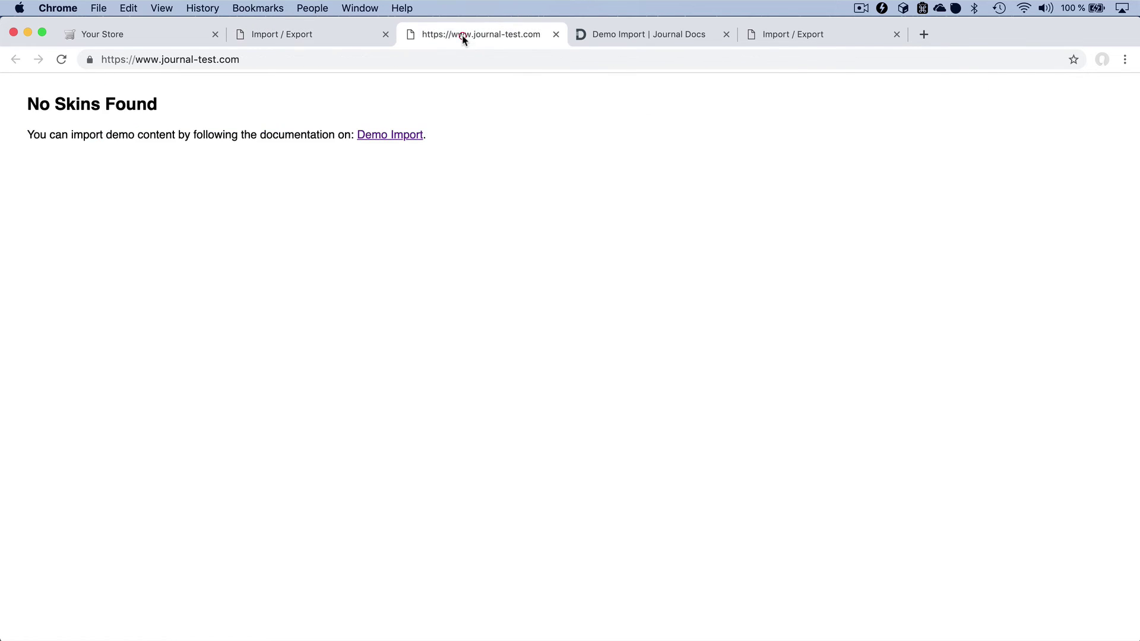
{"action": "key", "text": "super+r"}
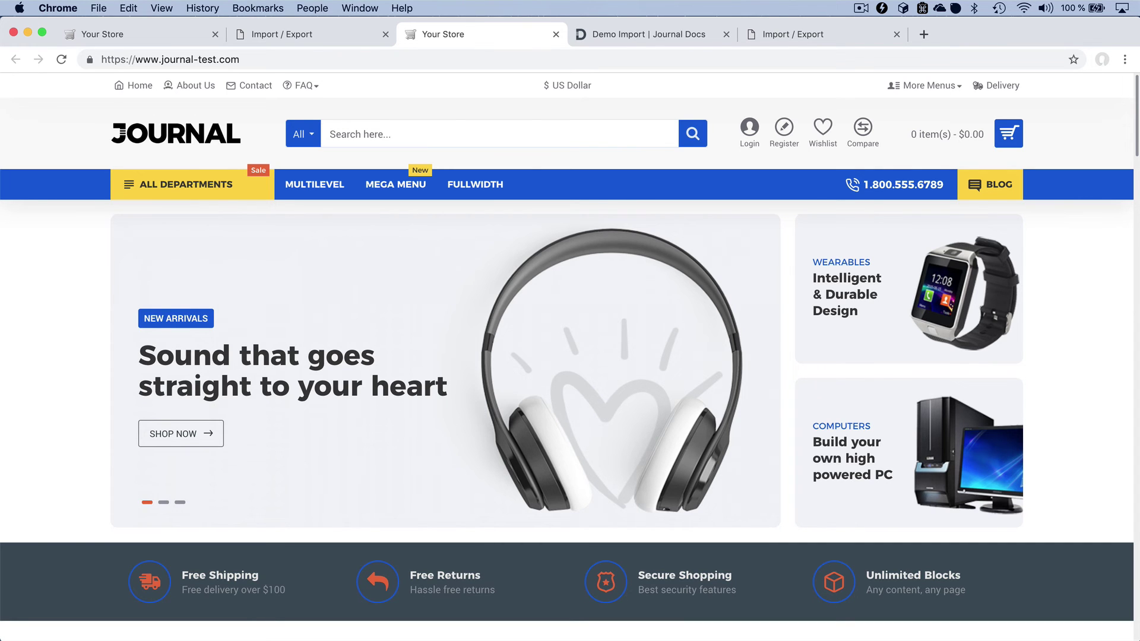
{"action": "scroll", "coordinate": [570, 356], "scroll_direction": "down", "scroll_amount": 7}
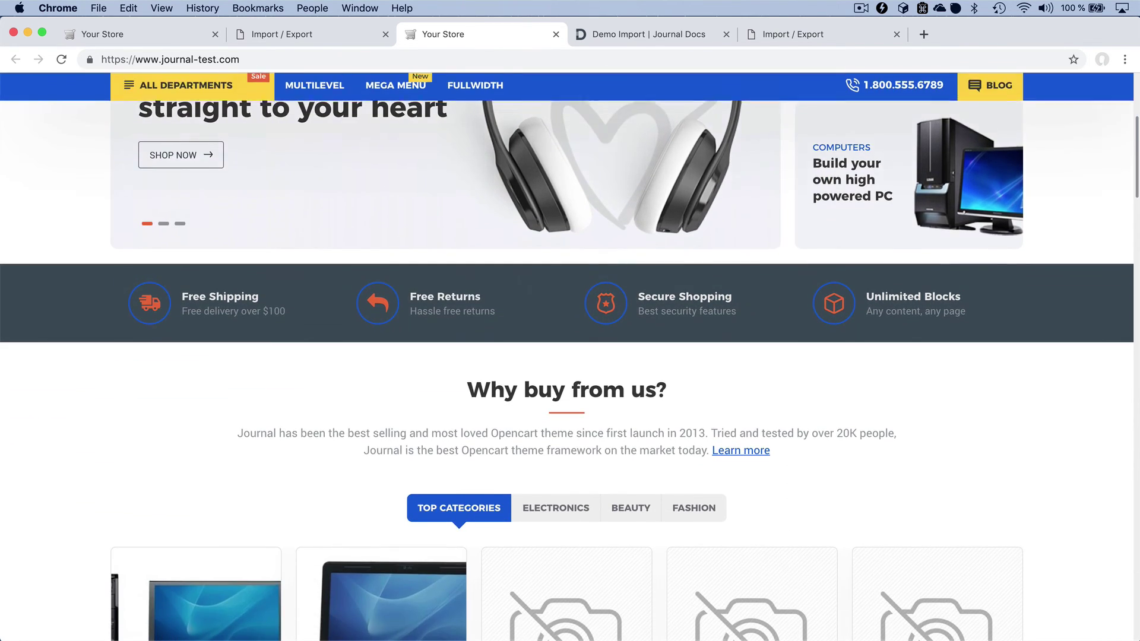
{"action": "scroll", "coordinate": [570, 356], "scroll_direction": "down", "scroll_amount": 6}
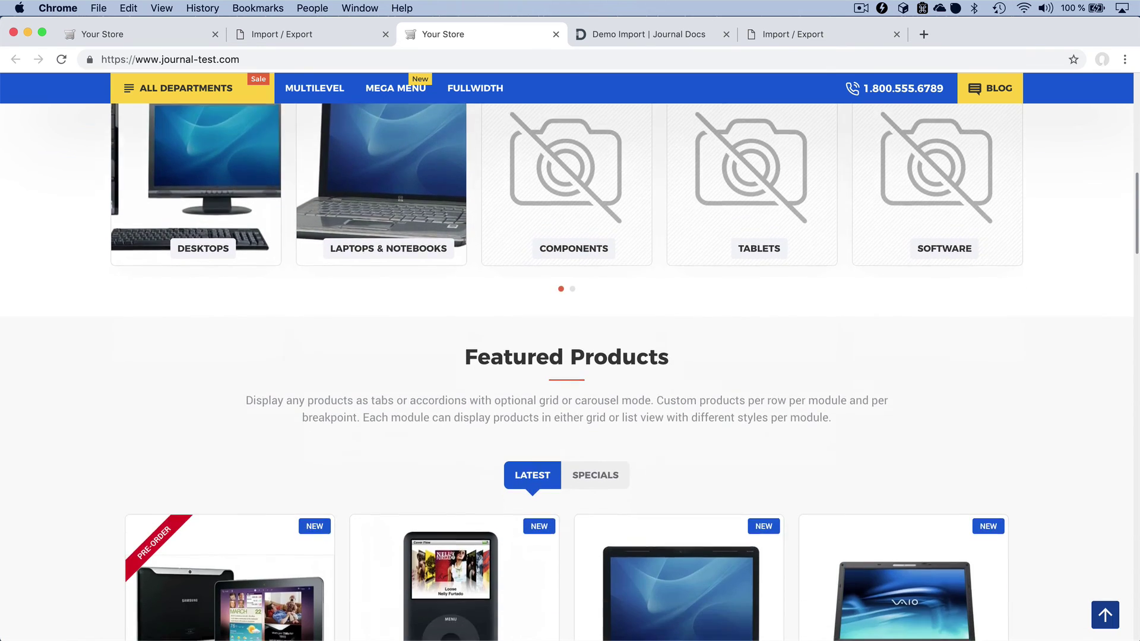
{"action": "scroll", "coordinate": [570, 356], "scroll_direction": "down", "scroll_amount": 5}
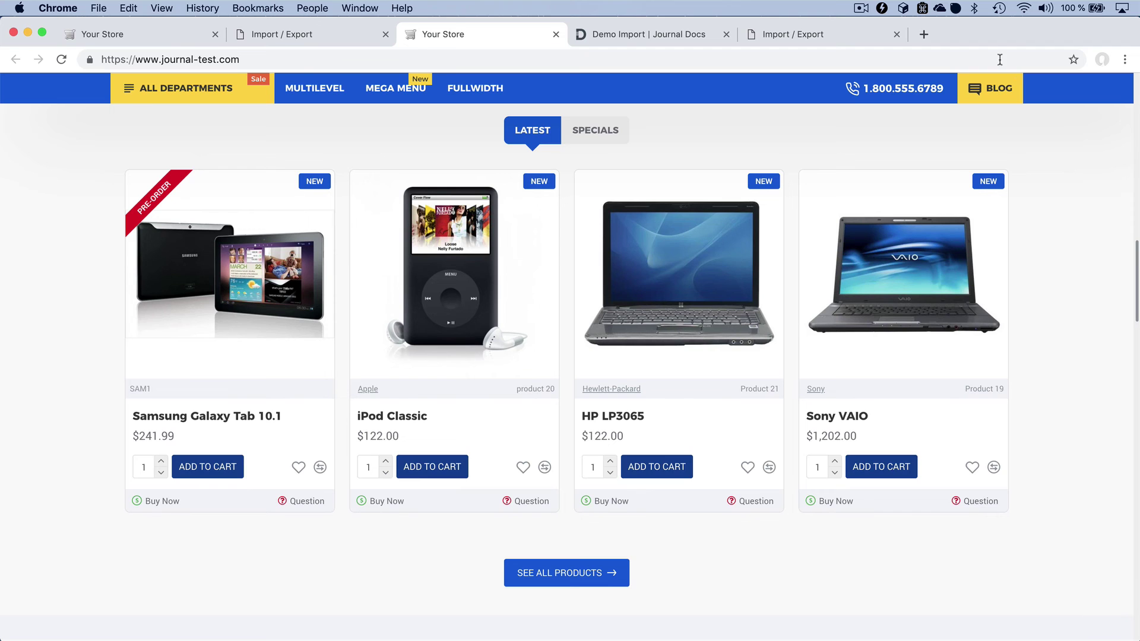
{"action": "left_click", "coordinate": [842, 34]}
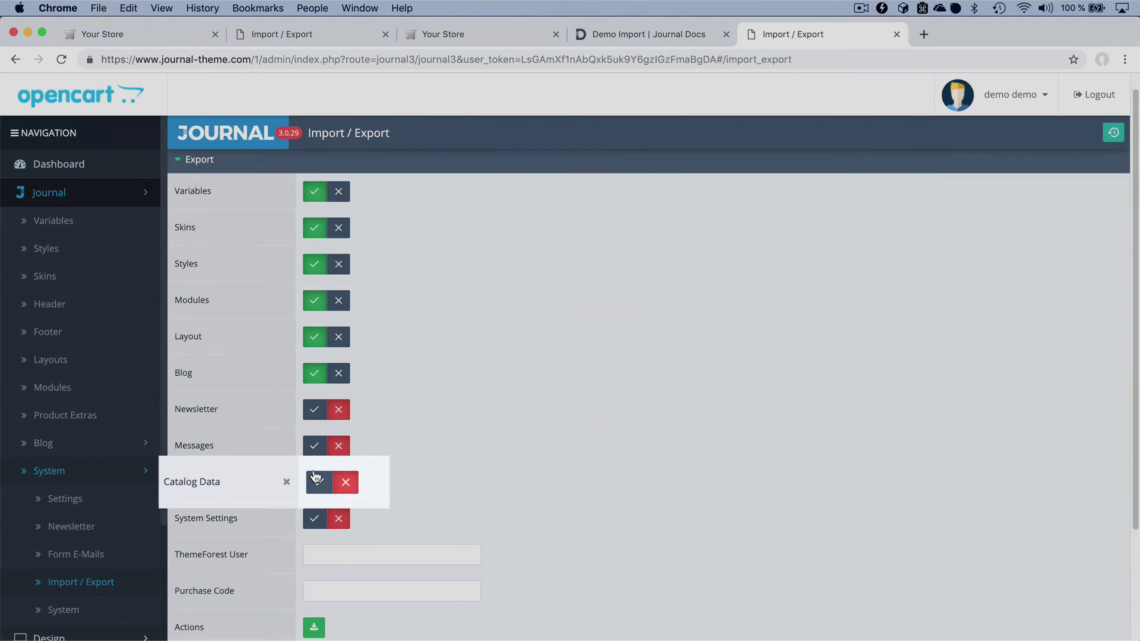
- Switch on the Catalog Data row in the demo's Journal export settings
{"action": "left_click", "coordinate": [313, 480]}
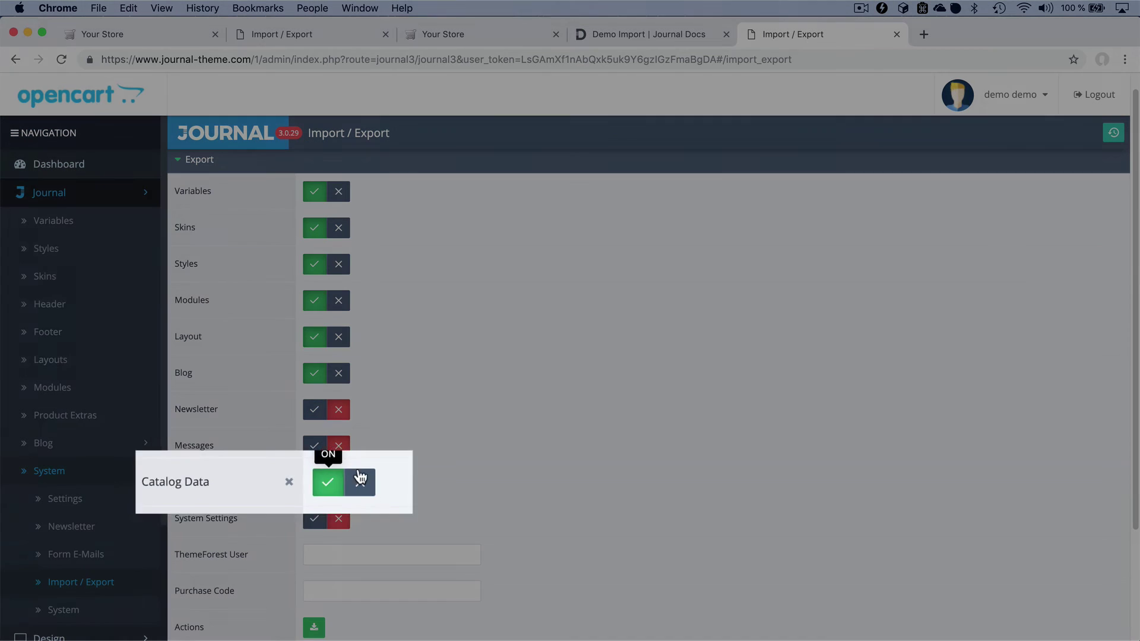